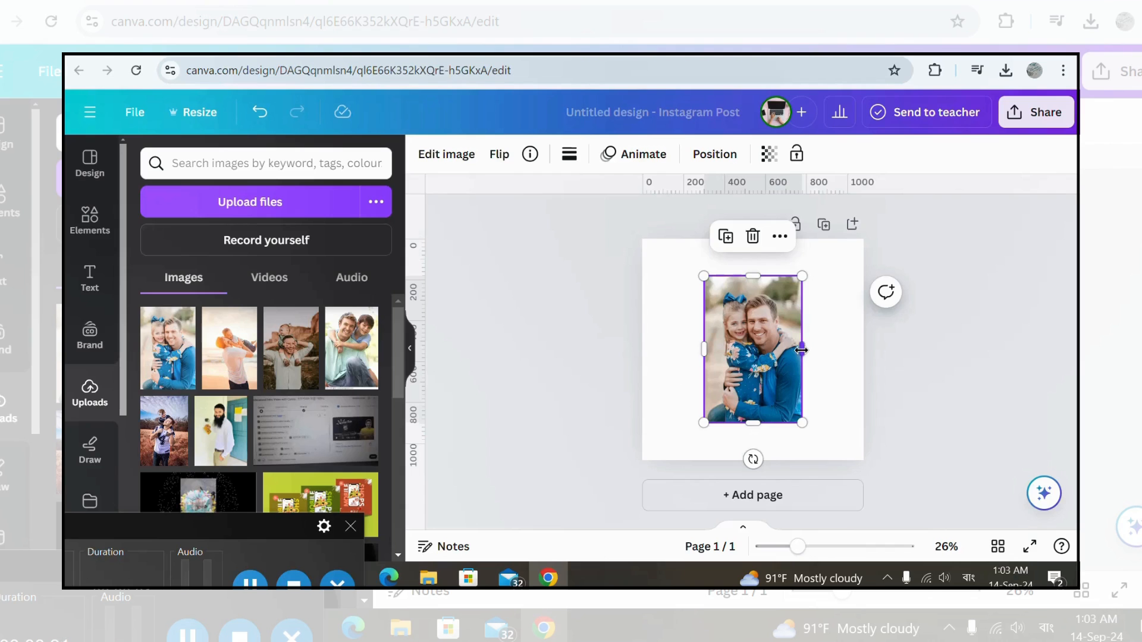
Step: Enlarge and reposition the photo of the father and daughter so it covers the entire square page
left_click_drag(760, 378, 741, 416)
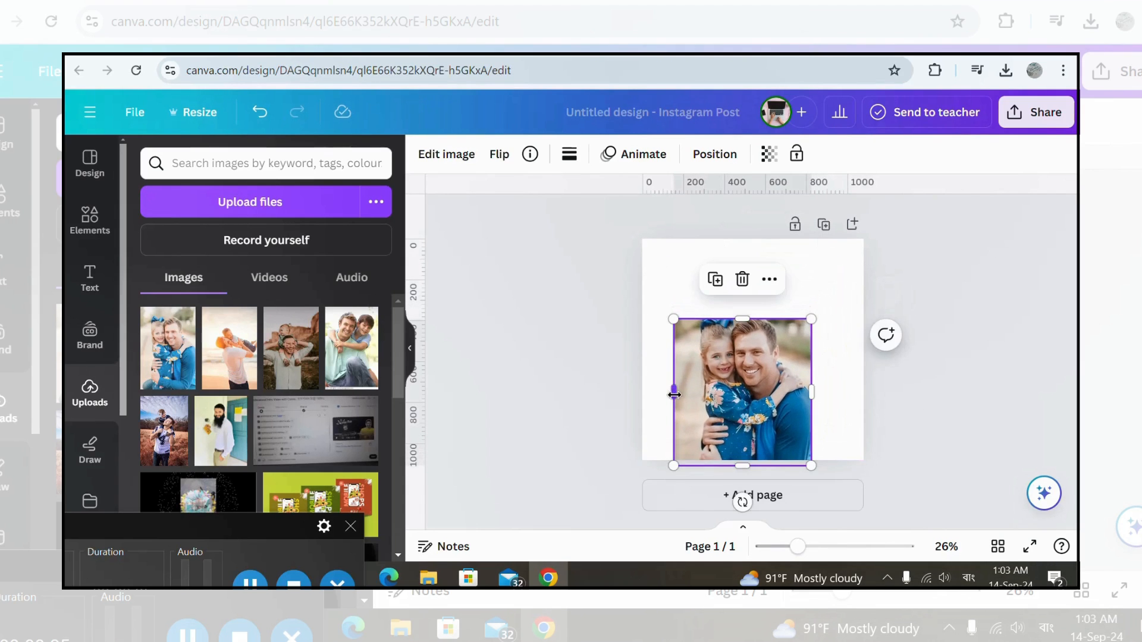
left_click_drag(674, 390, 641, 390)
left_click_drag(813, 392, 871, 392)
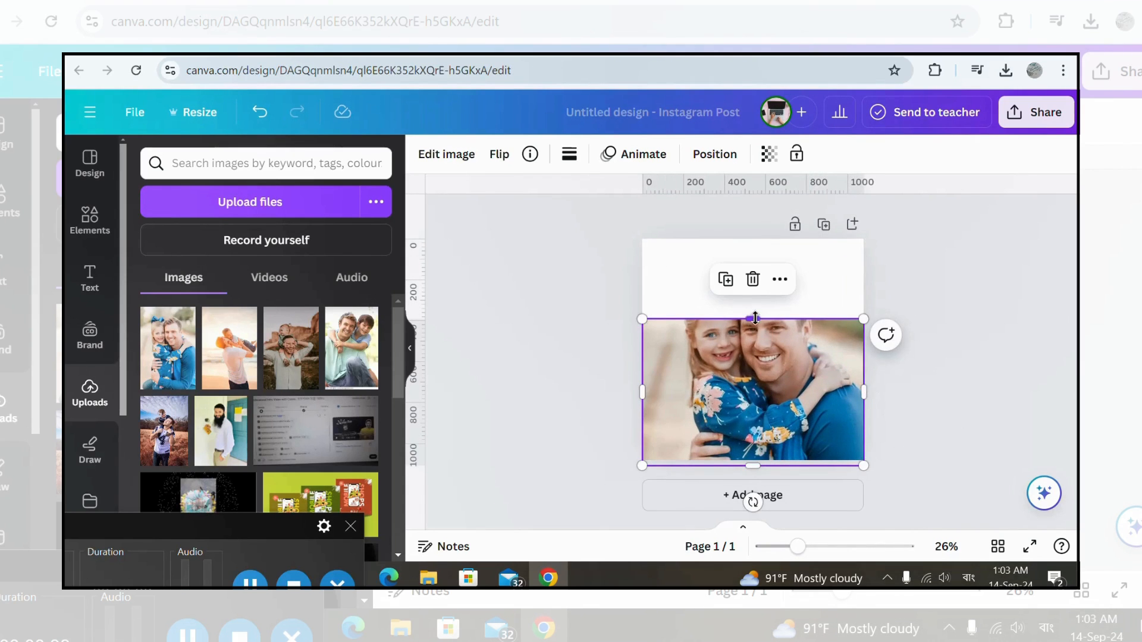
left_click_drag(752, 318, 752, 239)
left_click_drag(779, 383, 772, 389)
left_click_drag(854, 357, 862, 357)
left_click_drag(747, 242, 747, 233)
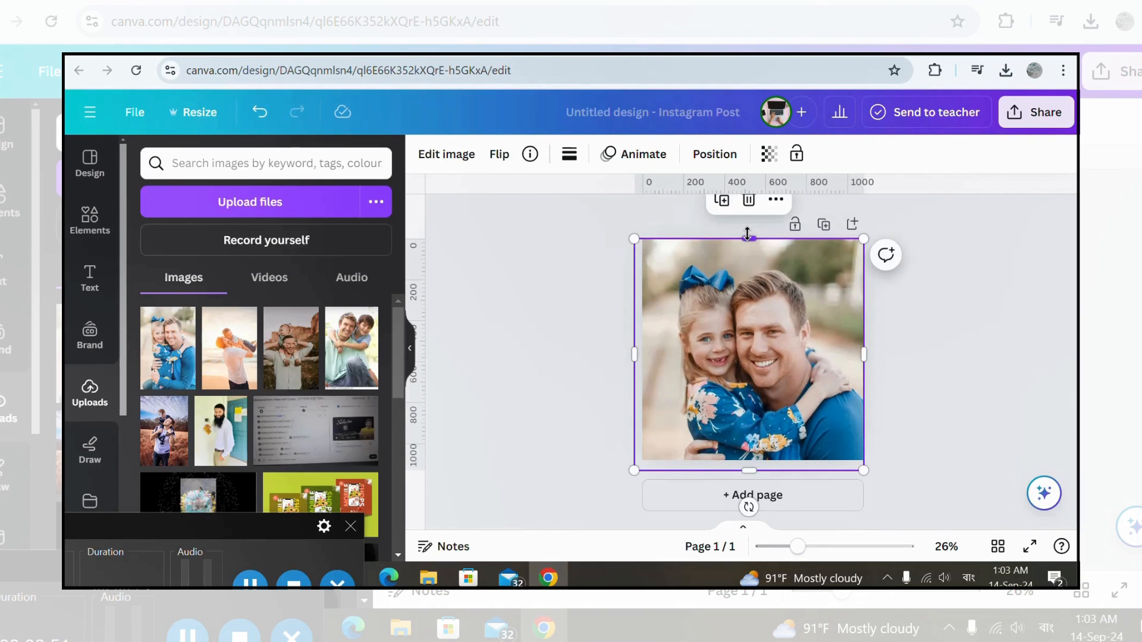
left_click_drag(738, 347, 735, 355)
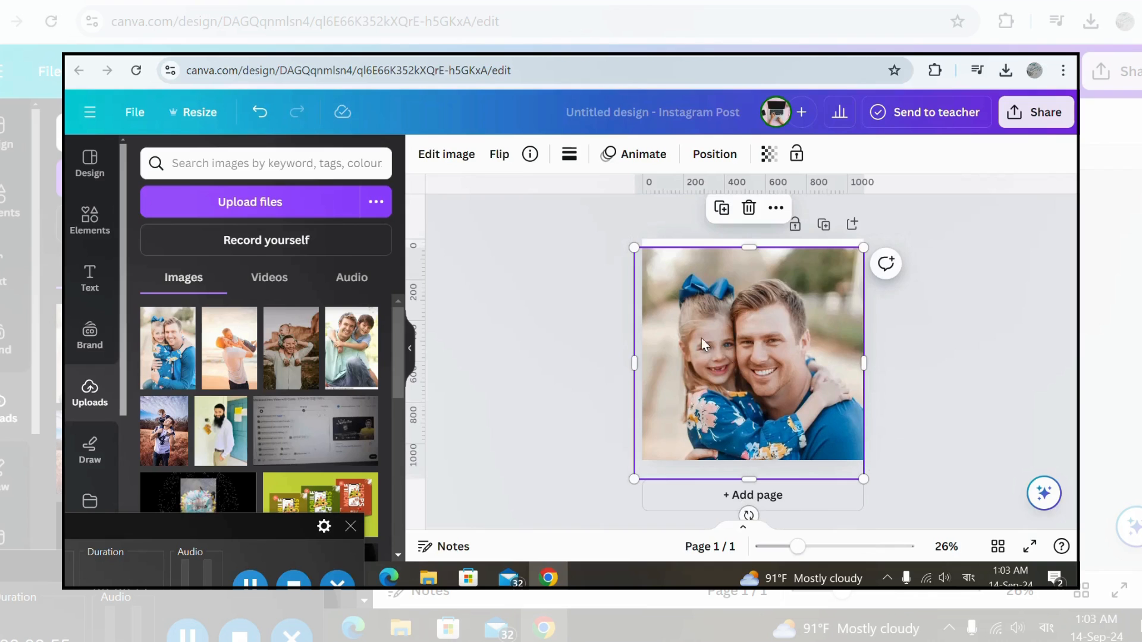
left_click_drag(751, 248, 750, 238)
left_click_drag(819, 420, 820, 415)
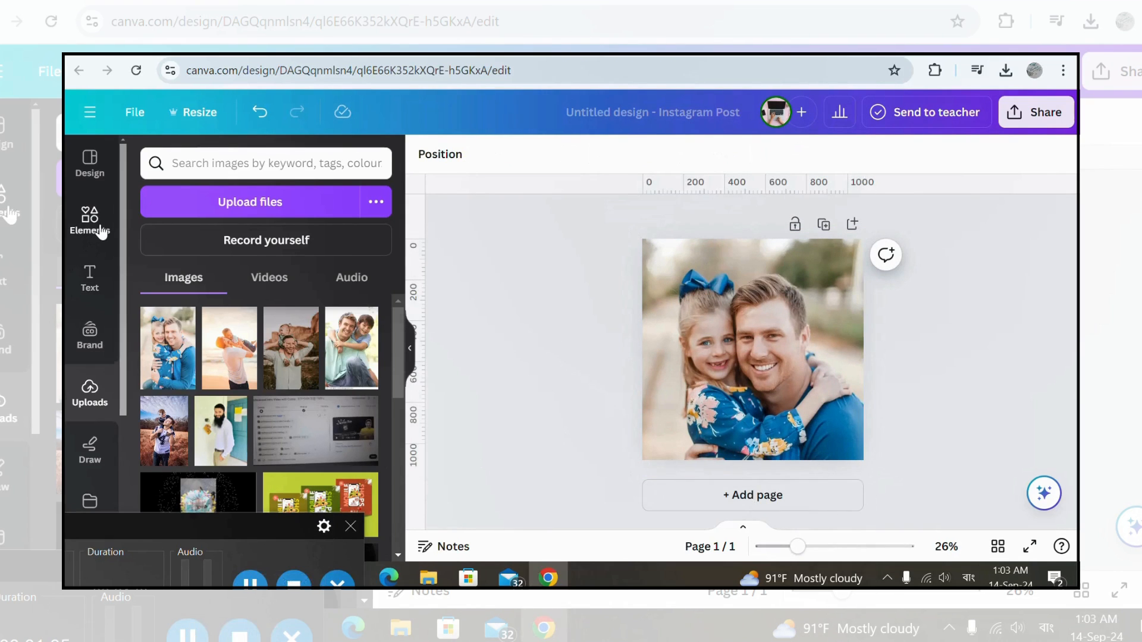
Step: Add a square shape over the photo and fill it with the default teal-to-blue linear gradient
left_click(90, 220)
left_click(162, 393)
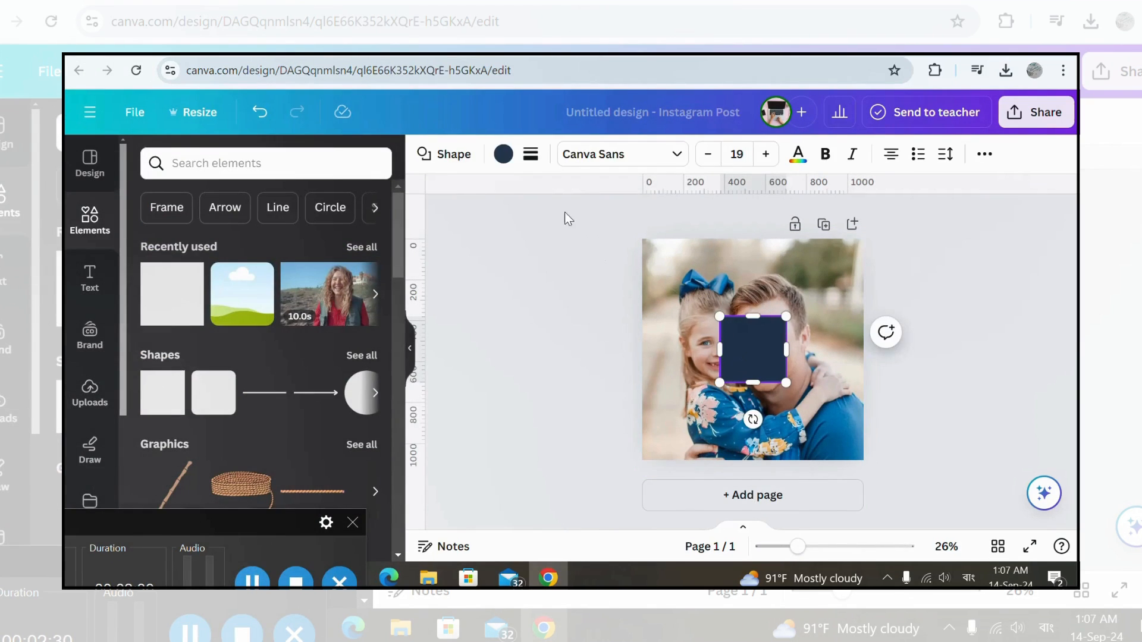
left_click(503, 154)
scroll(256, 356, "down", 3)
left_click(366, 438)
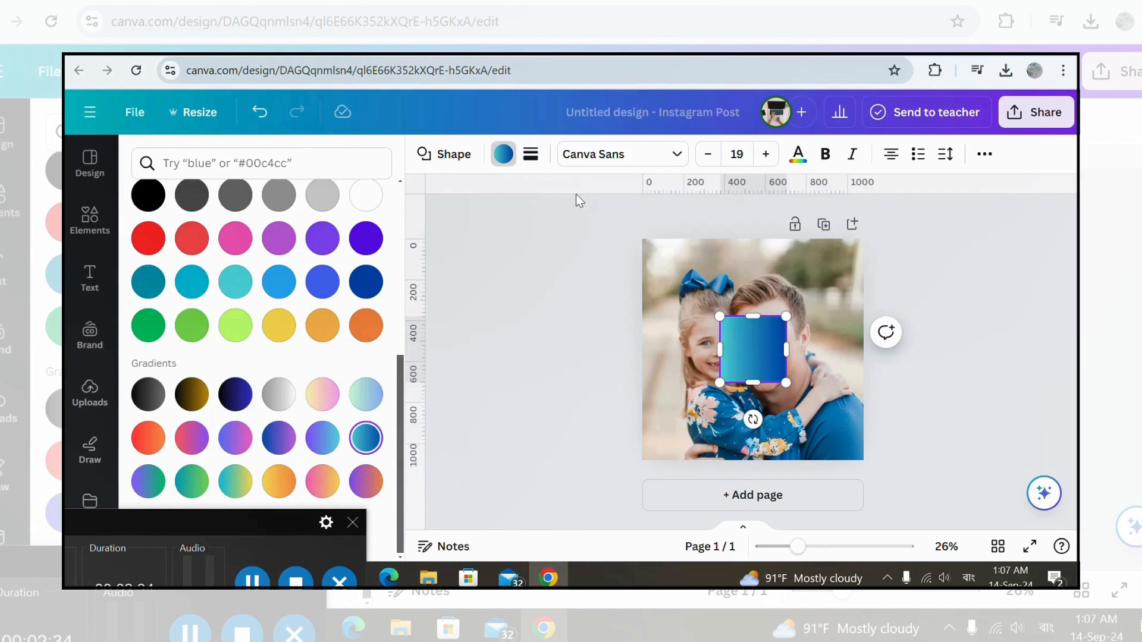
Step: Give the square a solid border, adjust its weight, and colour it with the same teal-to-blue gradient
left_click(531, 154)
left_click(602, 201)
left_click_drag(571, 260, 584, 264)
left_click(531, 154)
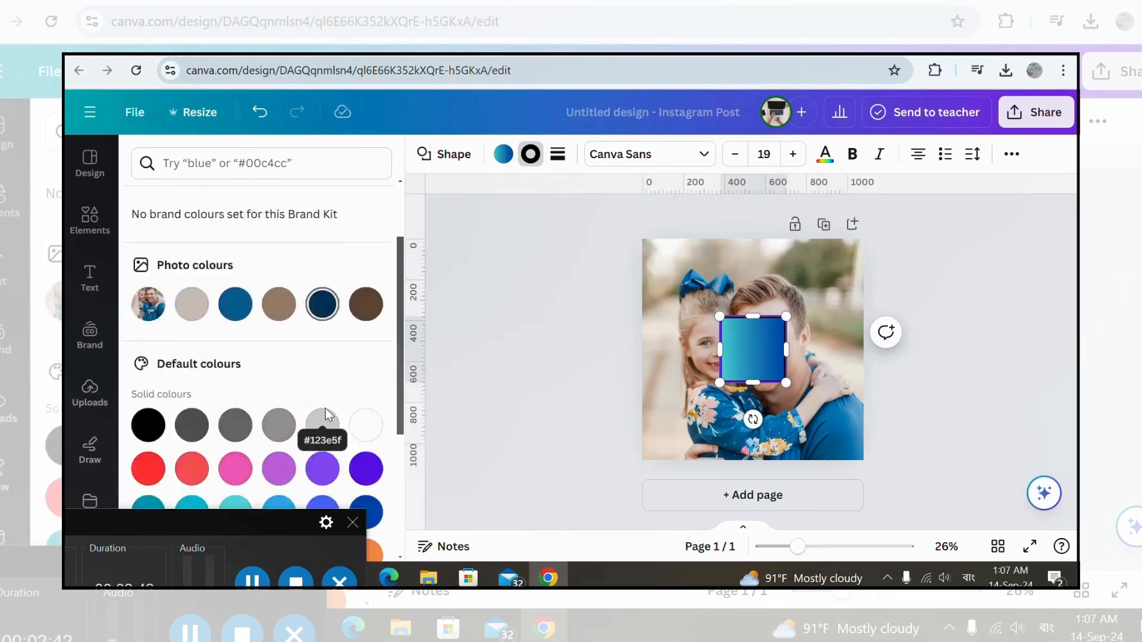
scroll(326, 408, "down", 4)
left_click(366, 438)
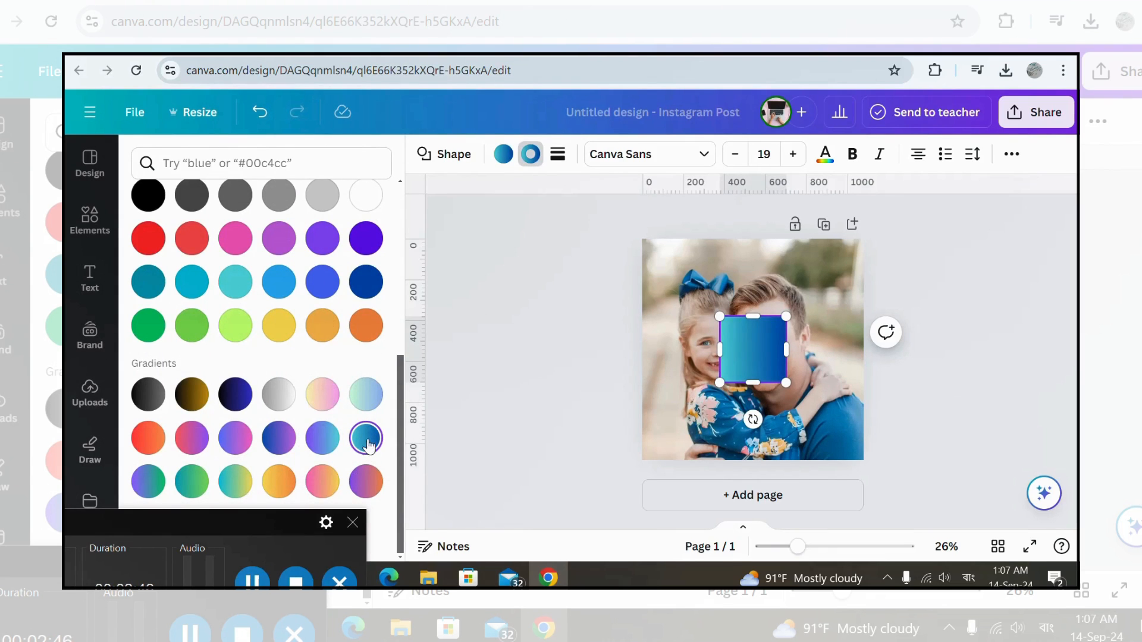
Step: Change the square's border gradient to the diagonal linear style and deselect the shape
scroll(321, 440, "up", 5)
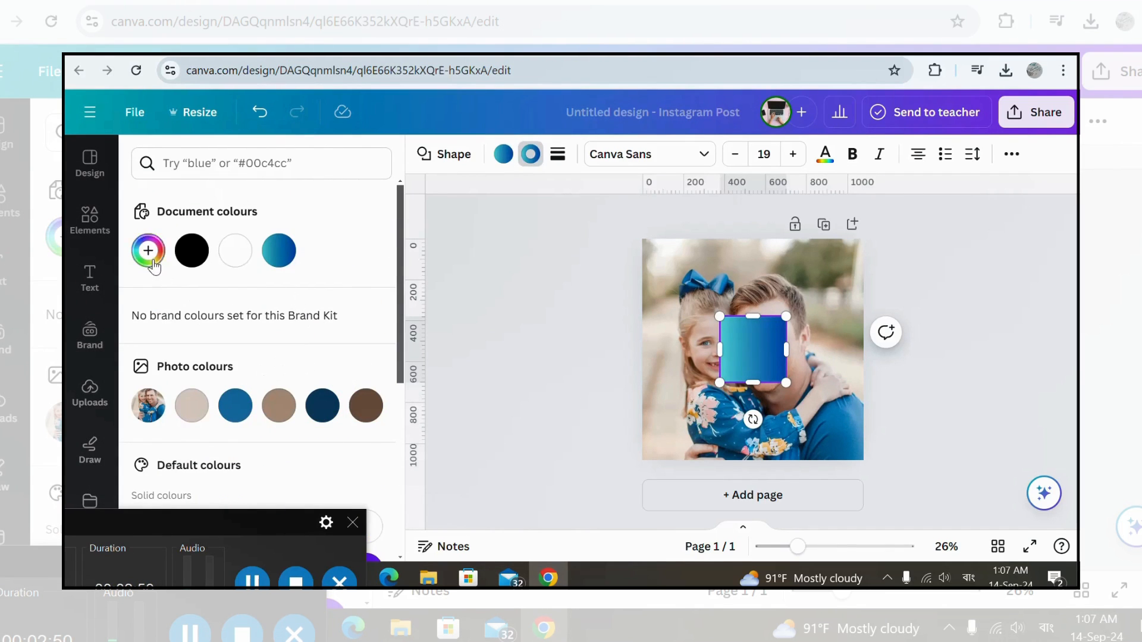
left_click(153, 266)
left_click(208, 448)
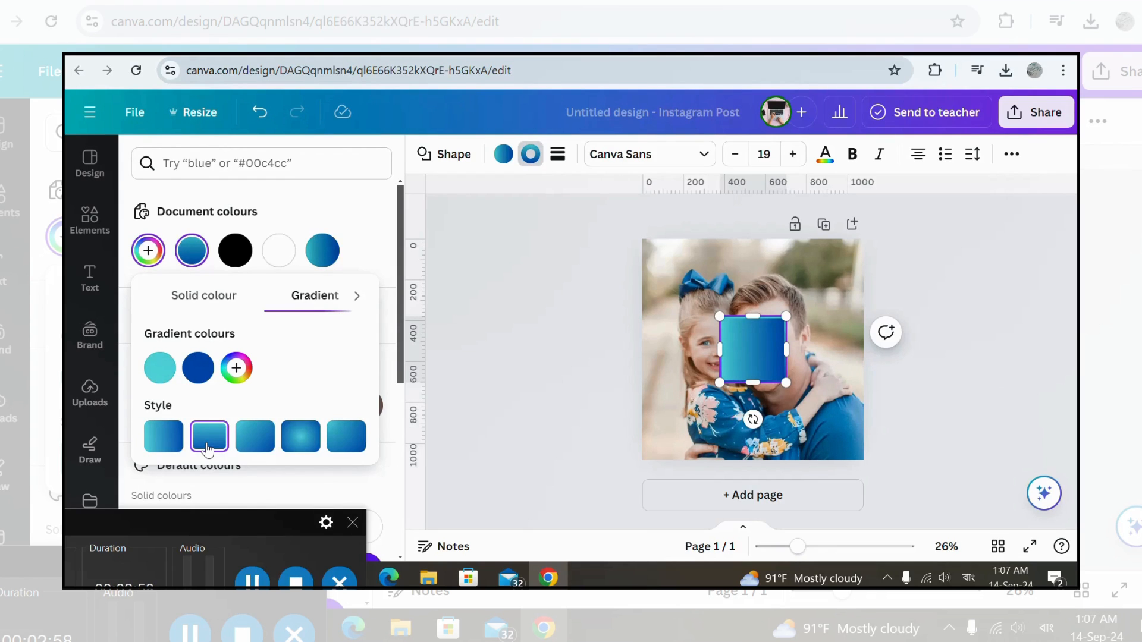
left_click(254, 436)
left_click(940, 276)
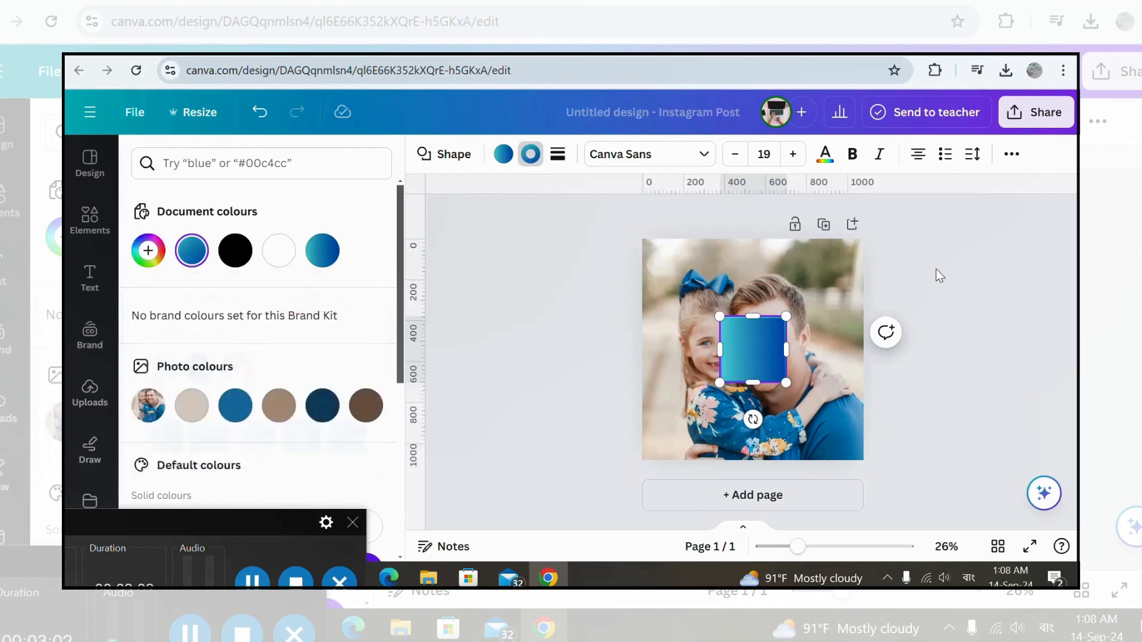
left_click(942, 280)
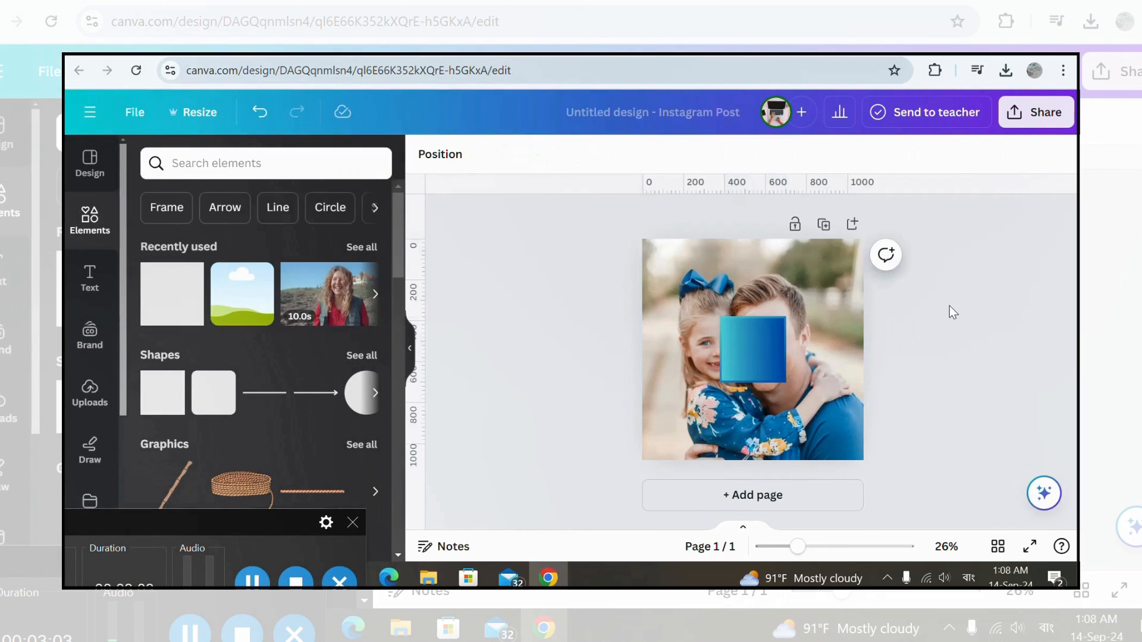
Step: Try the radial style on the square's border gradient, settling on the 180° linear gradient of #5de0e6 and #004aad
left_click(779, 359)
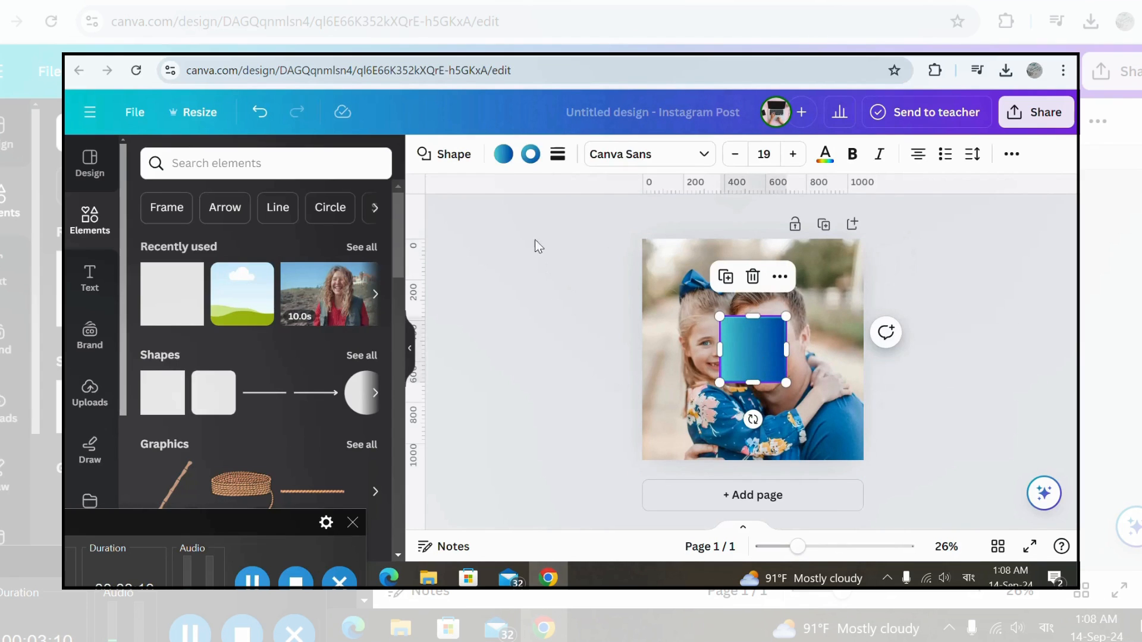
left_click(531, 154)
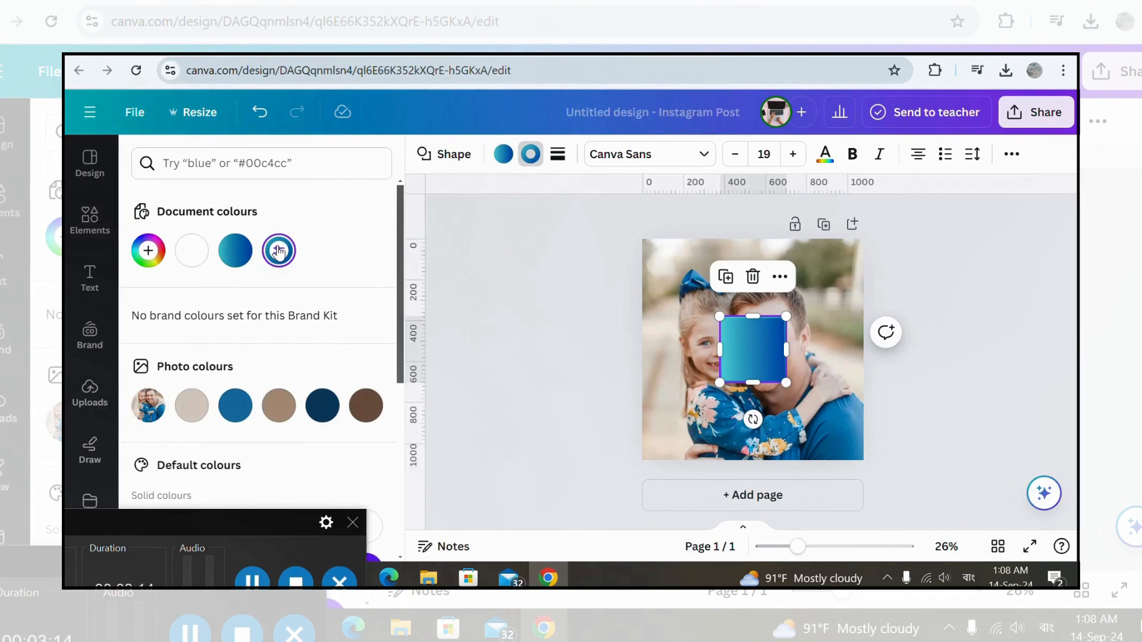
left_click(279, 251)
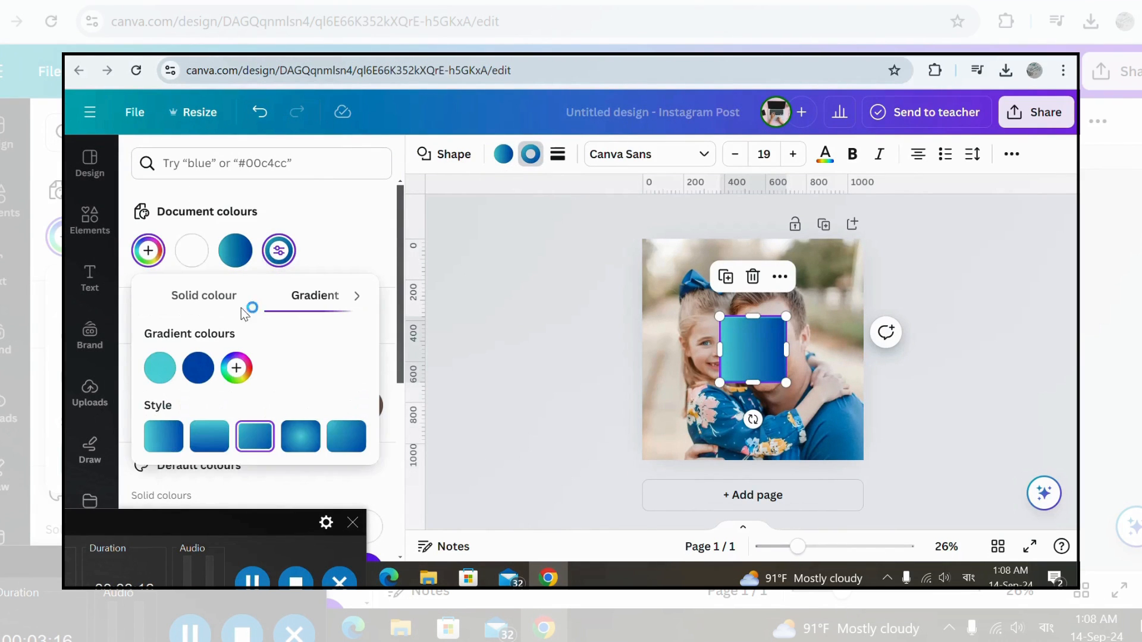
left_click(300, 441)
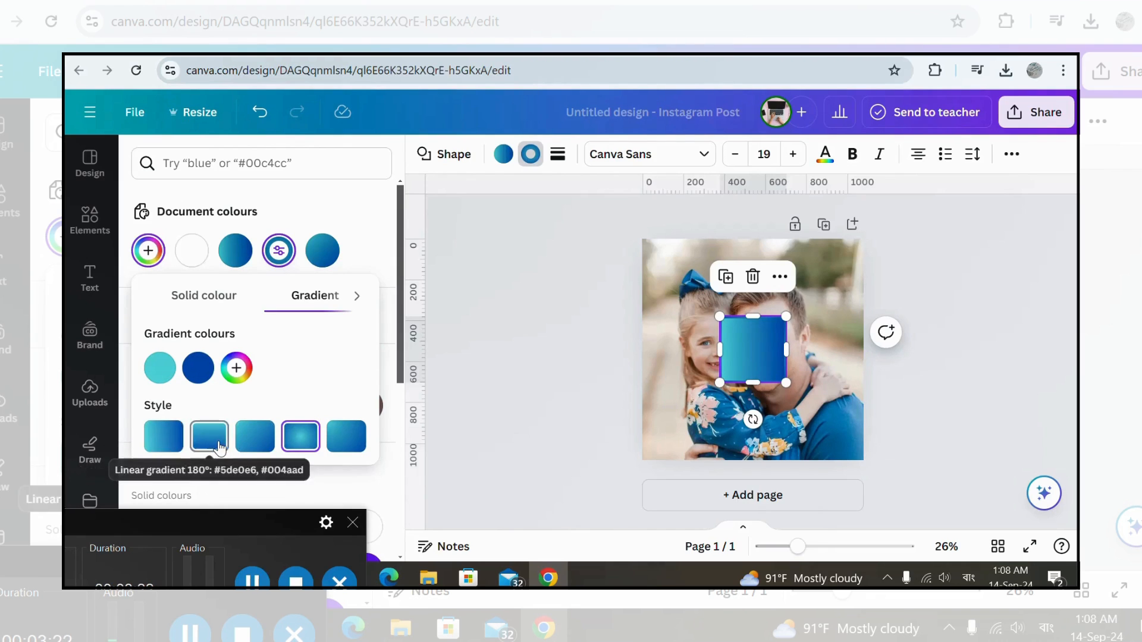
left_click(942, 354)
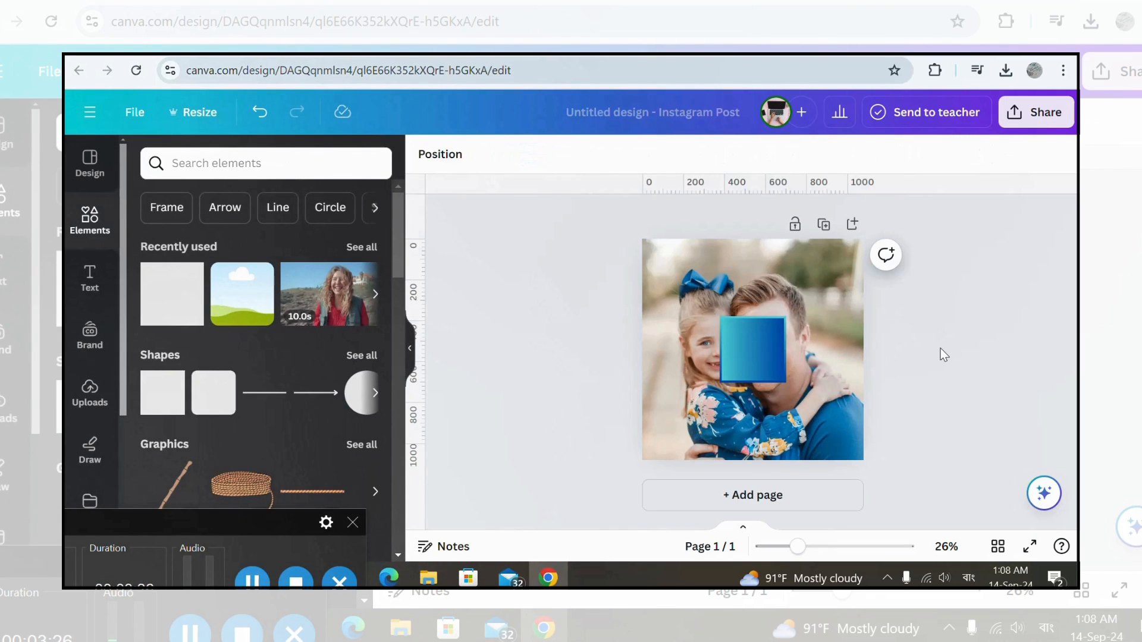
Step: Set the square's border gradient to the radial style and deselect the shape
left_click(748, 323)
left_click(531, 155)
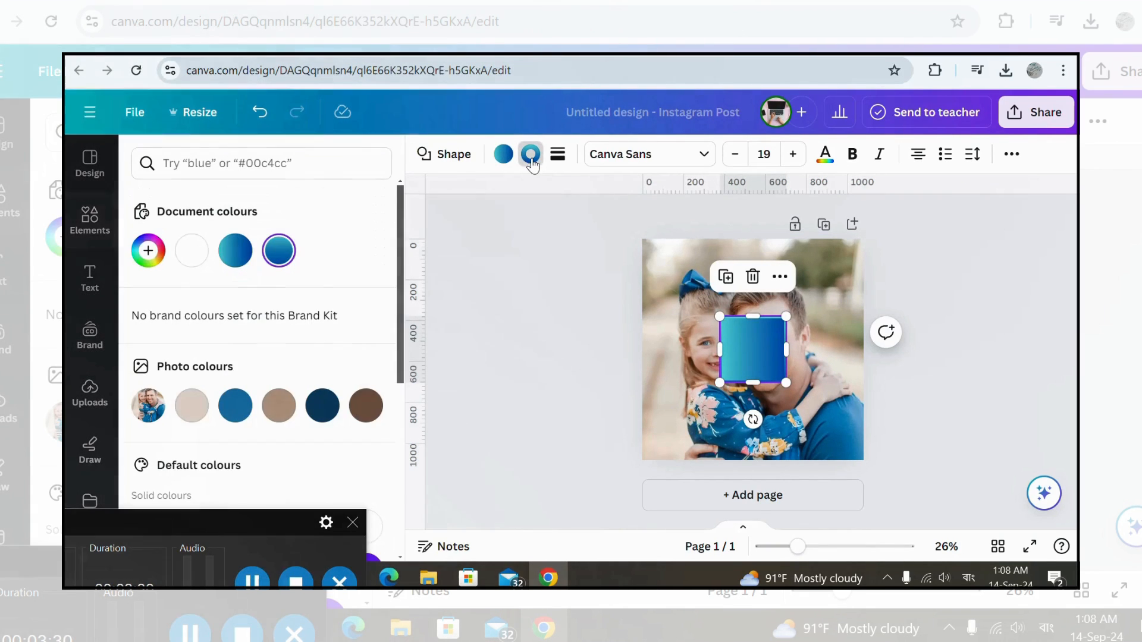
left_click(280, 251)
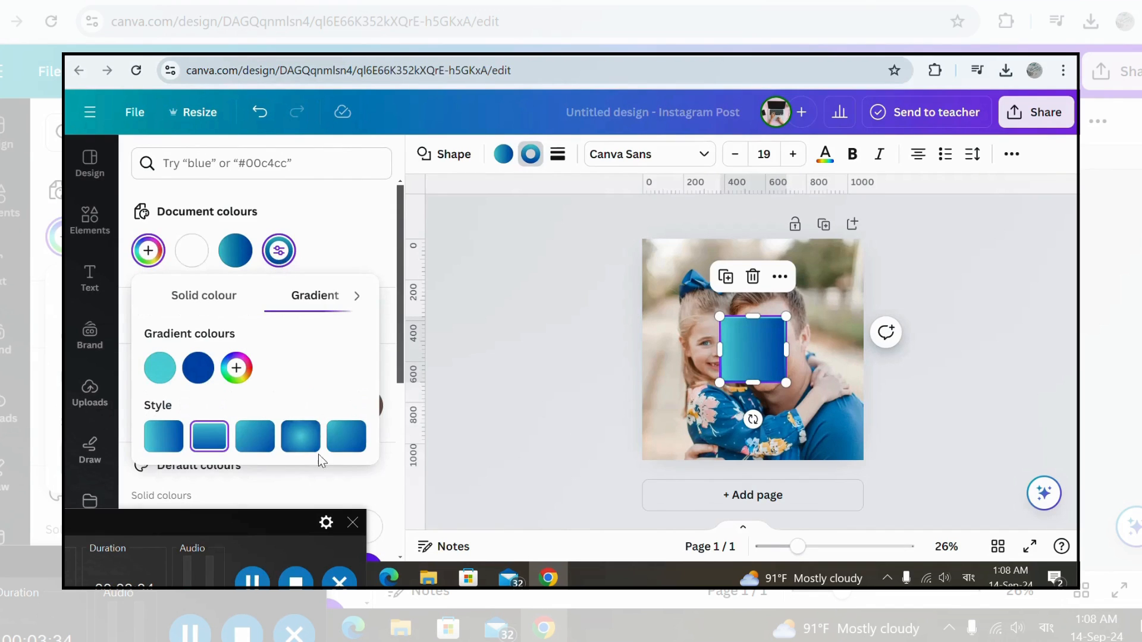
left_click(306, 444)
left_click(976, 337)
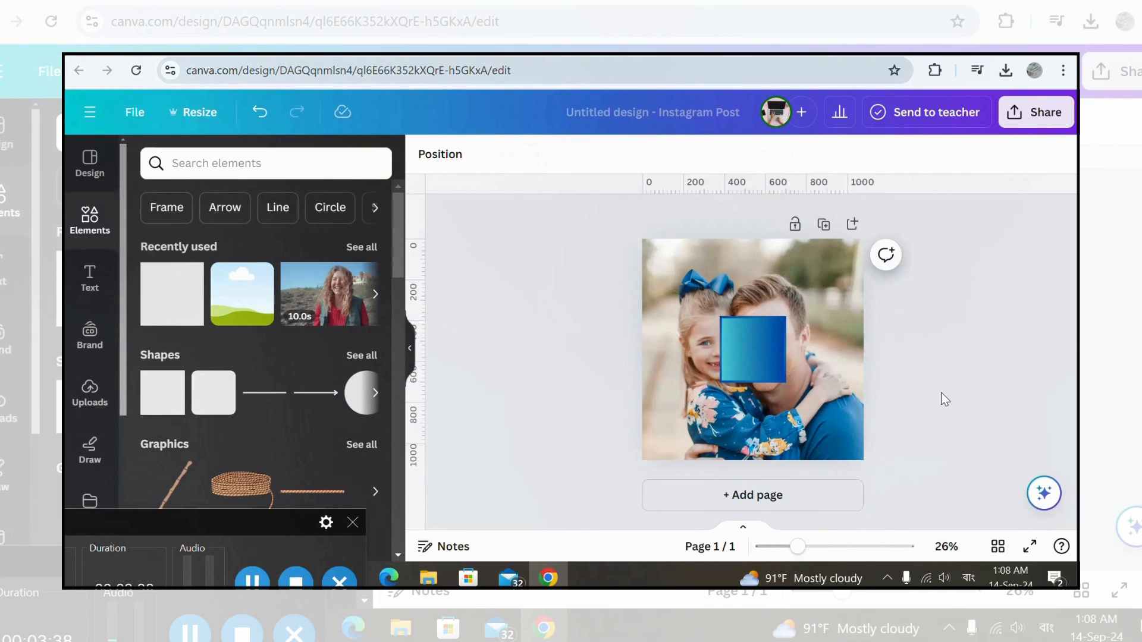
Step: Add a third colour, #004AAD, to the square's fill gradient and switch it to the top-to-bottom linear style
left_click(772, 367)
left_click(503, 154)
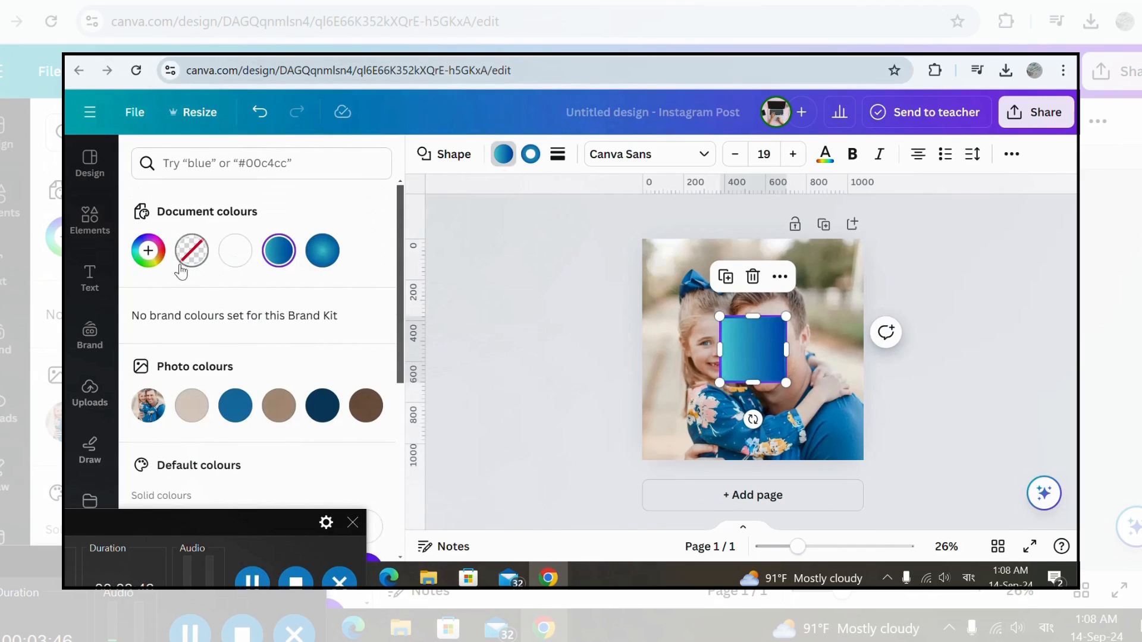
left_click(278, 250)
left_click(237, 370)
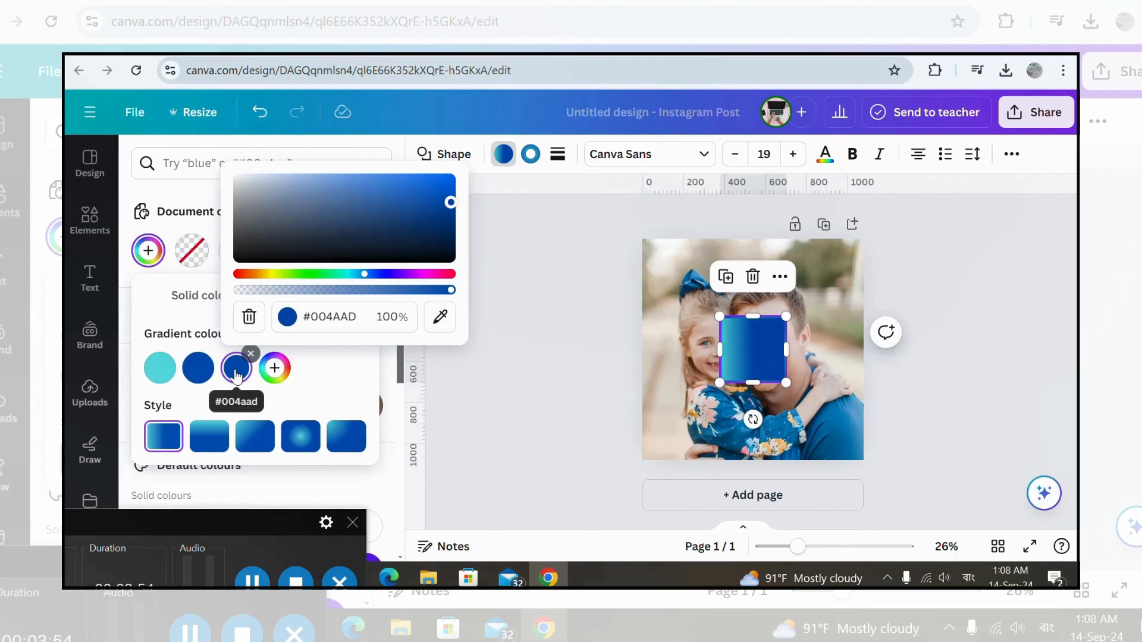
left_click(209, 438)
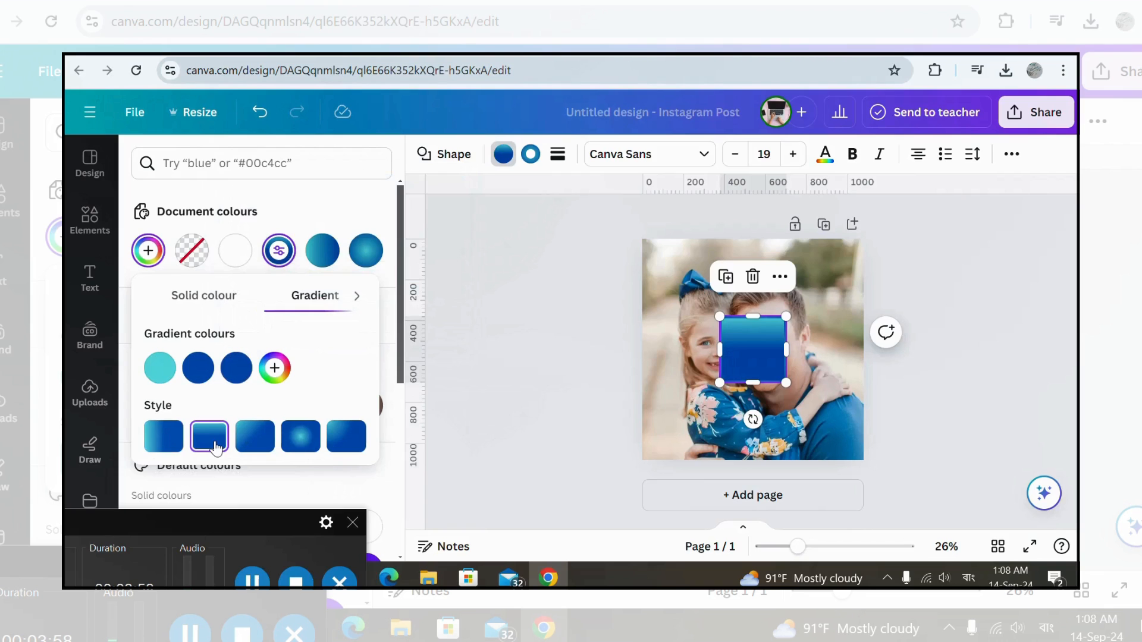
Step: In the fill gradient, set the middle #004AAD colour to 0% opacity and the first colour #5DE0E6 to about 7%
left_click(199, 367)
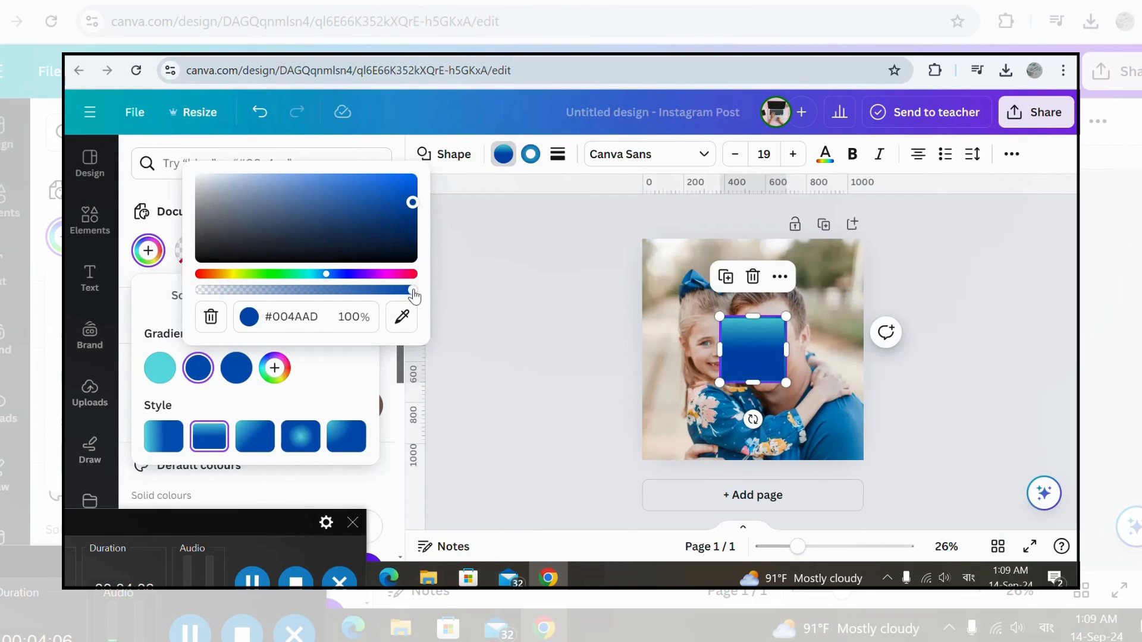
left_click_drag(414, 296, 199, 292)
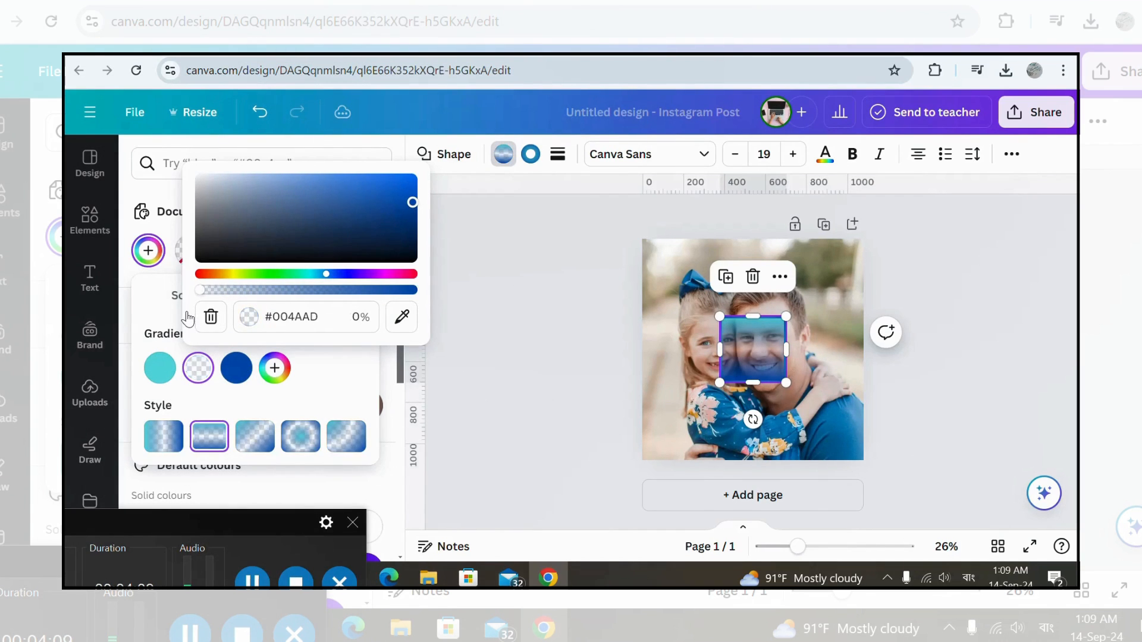
left_click(159, 369)
left_click_drag(376, 294, 168, 309)
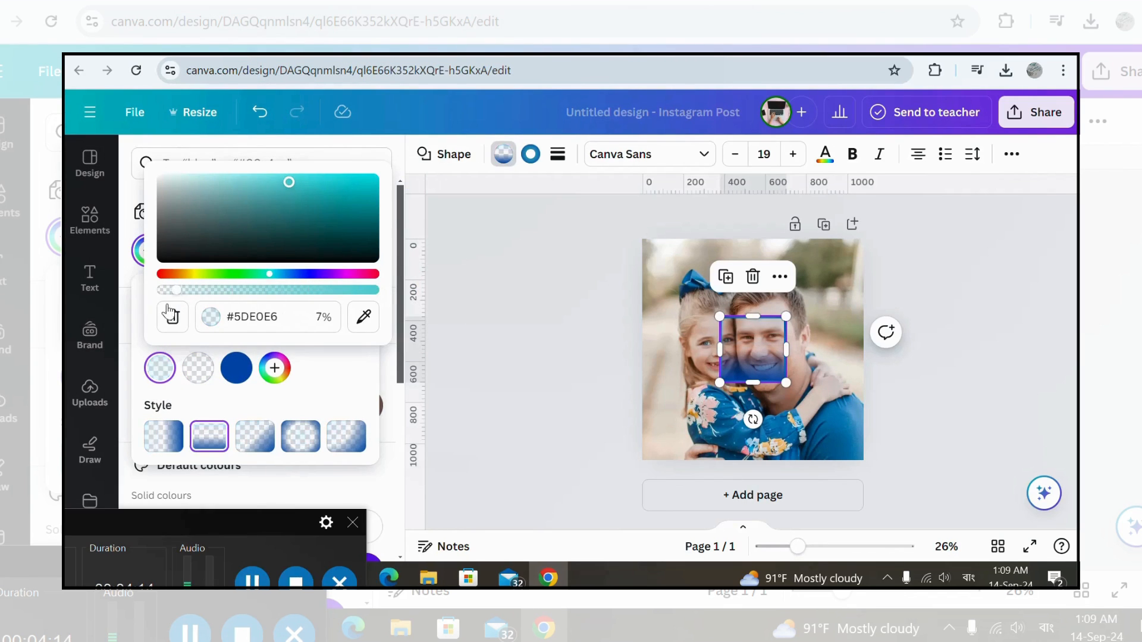
Step: Stretch the gradient shape on all four sides to frame both faces, leaving a margin inside the page edges
left_click_drag(721, 350, 664, 350)
left_click_drag(786, 350, 838, 351)
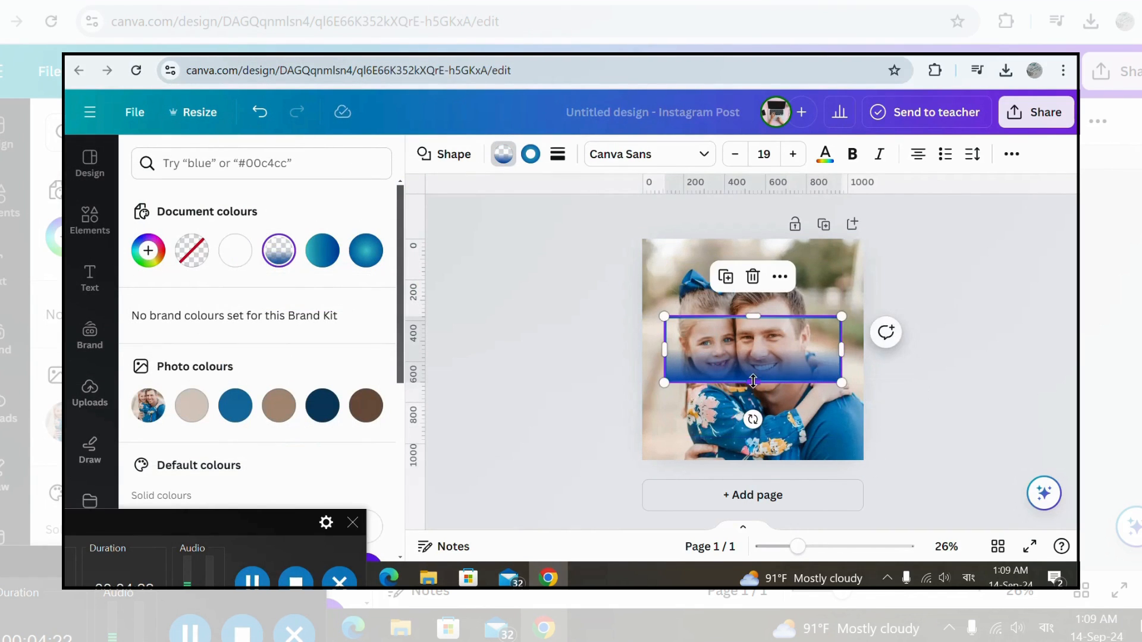
left_click_drag(753, 383, 753, 438)
left_click_drag(754, 314, 750, 266)
left_click(928, 340)
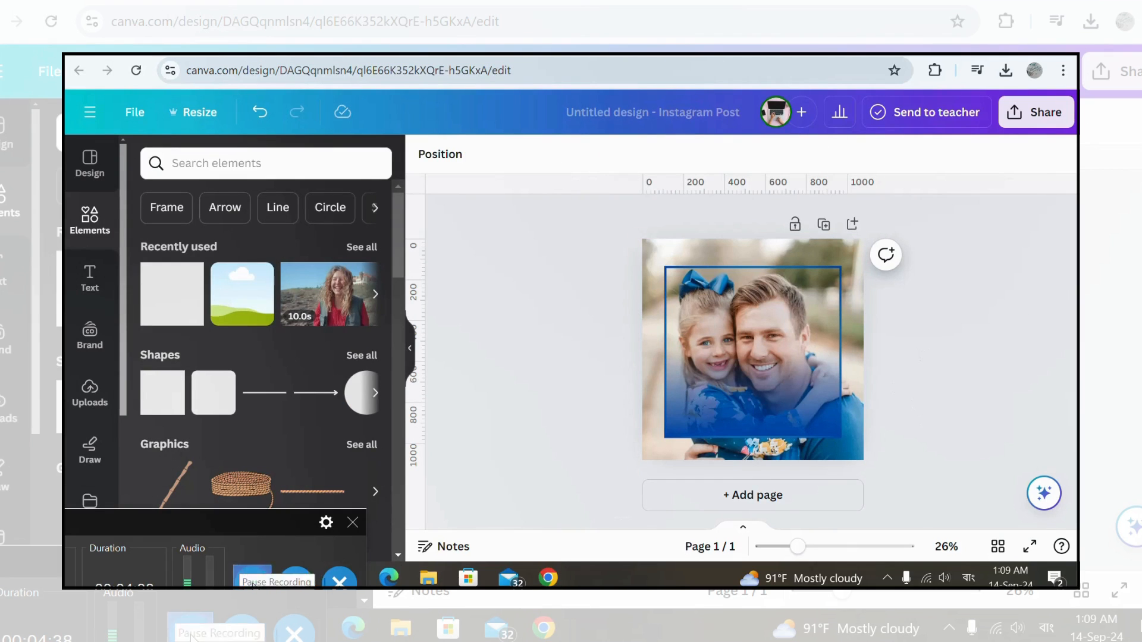
Step: Change the opaque blue in the frame's fill gradient to a slightly darker, more saturated shade
left_click(762, 365)
left_click(503, 155)
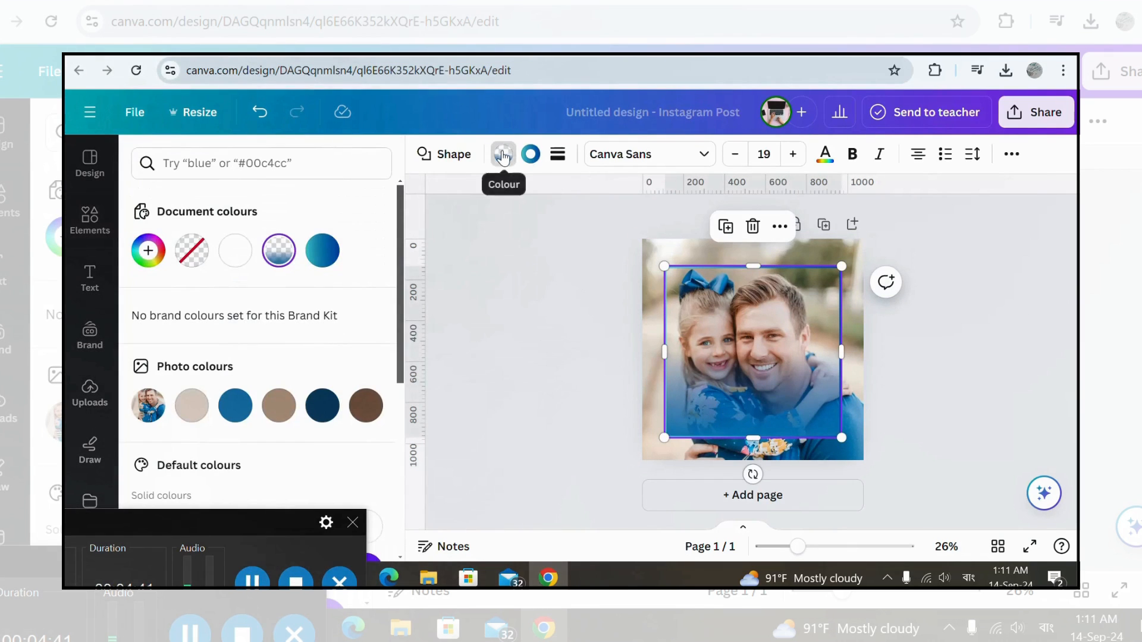
left_click(279, 252)
left_click(236, 368)
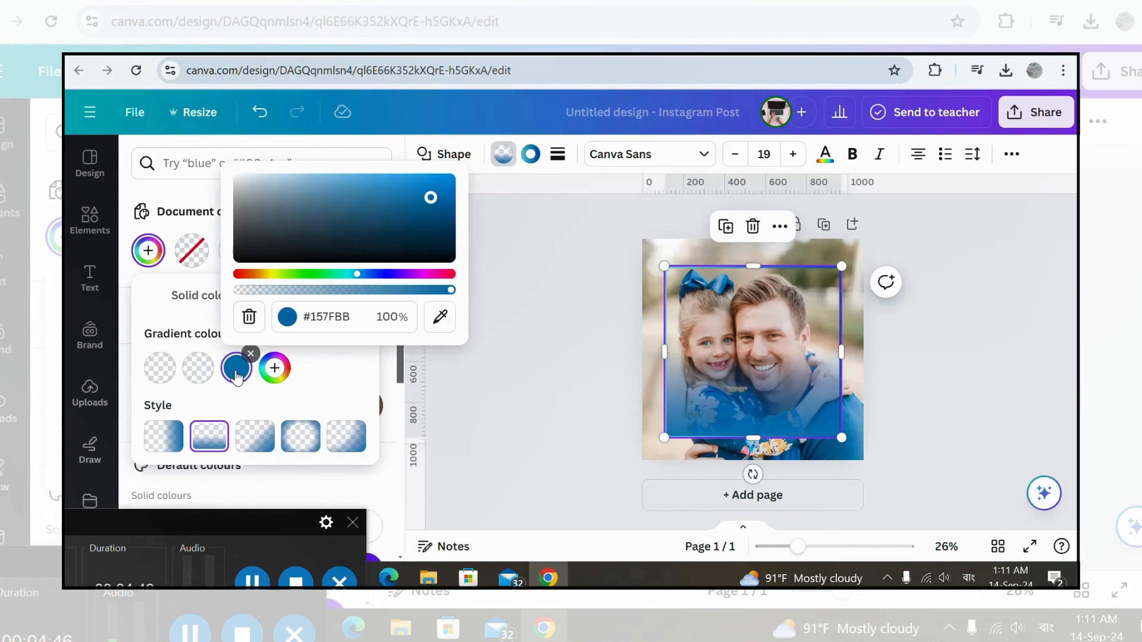
left_click(434, 207)
mouse_move(434, 210)
left_mouse_down()
mouse_move(448, 191)
mouse_move(442, 209)
left_mouse_up()
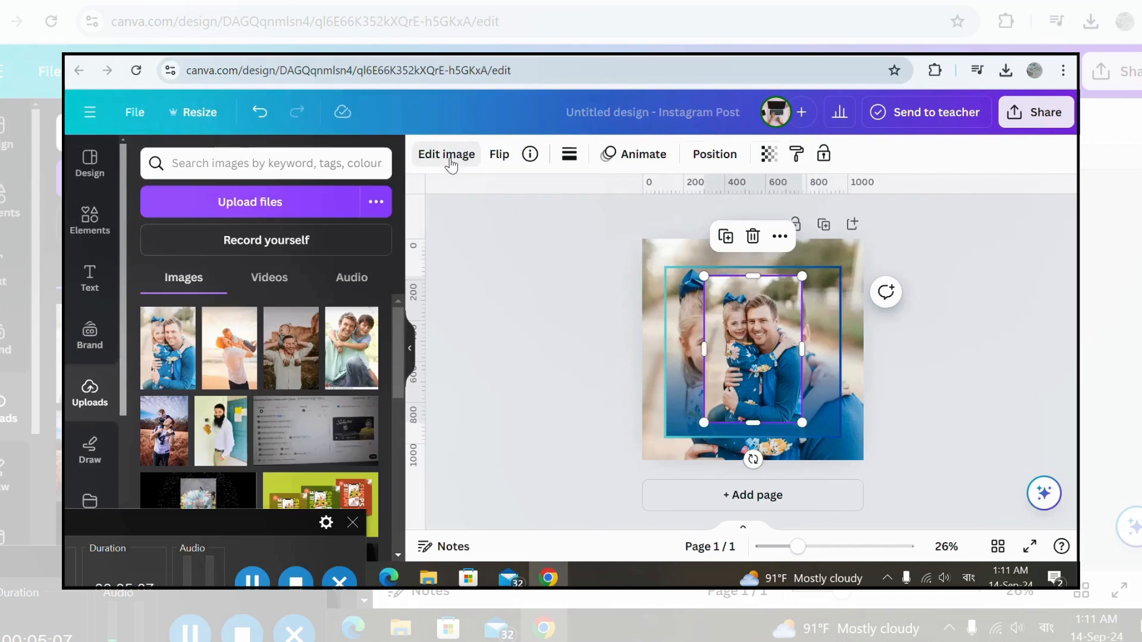
Step: Remove the background from the smaller photo copy placed over the frame using BG Remover
left_click(448, 157)
left_click(158, 286)
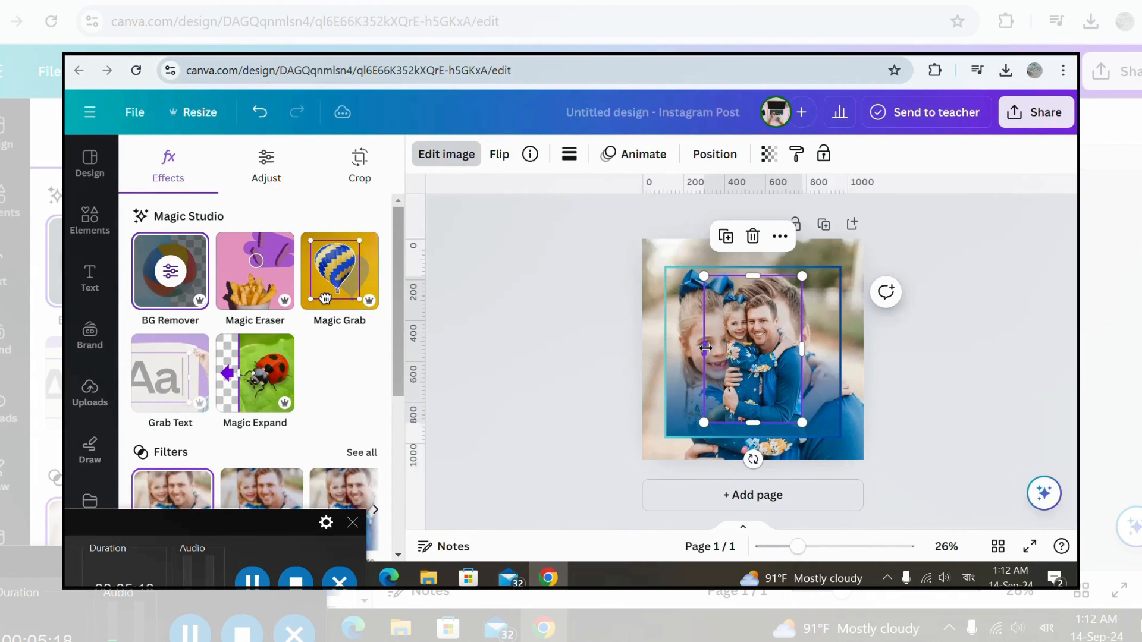
Step: Enlarge the background-removed copy until it overlaps the full photo, and crop away its lower part to keep only the bow and hair
left_click_drag(706, 348, 664, 348)
left_click_drag(765, 390, 864, 406)
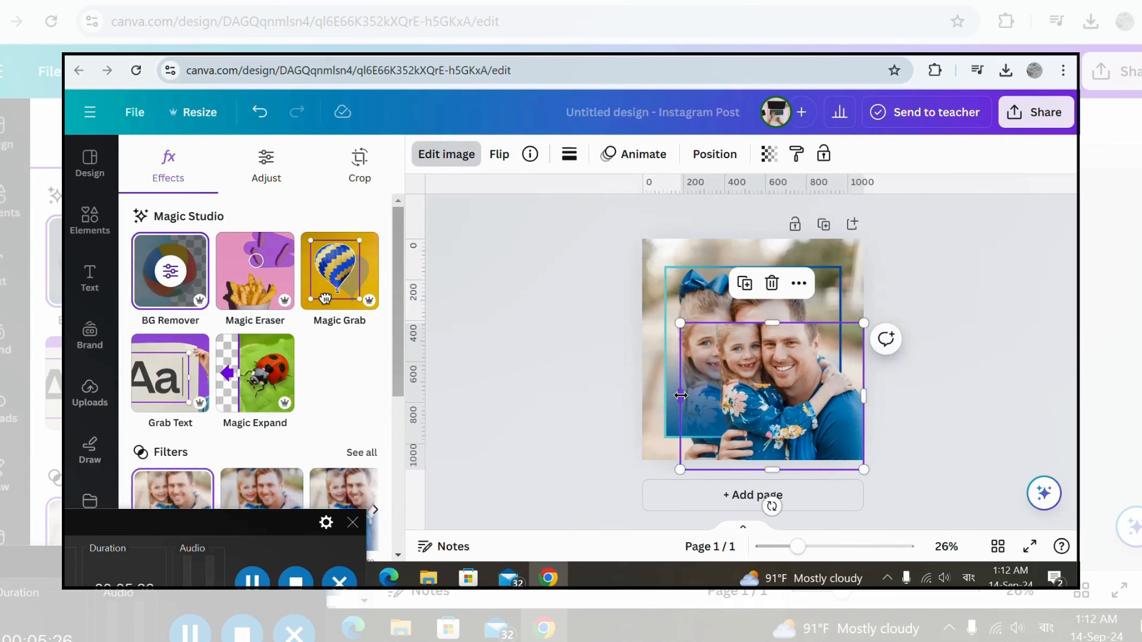
left_click_drag(681, 396, 635, 395)
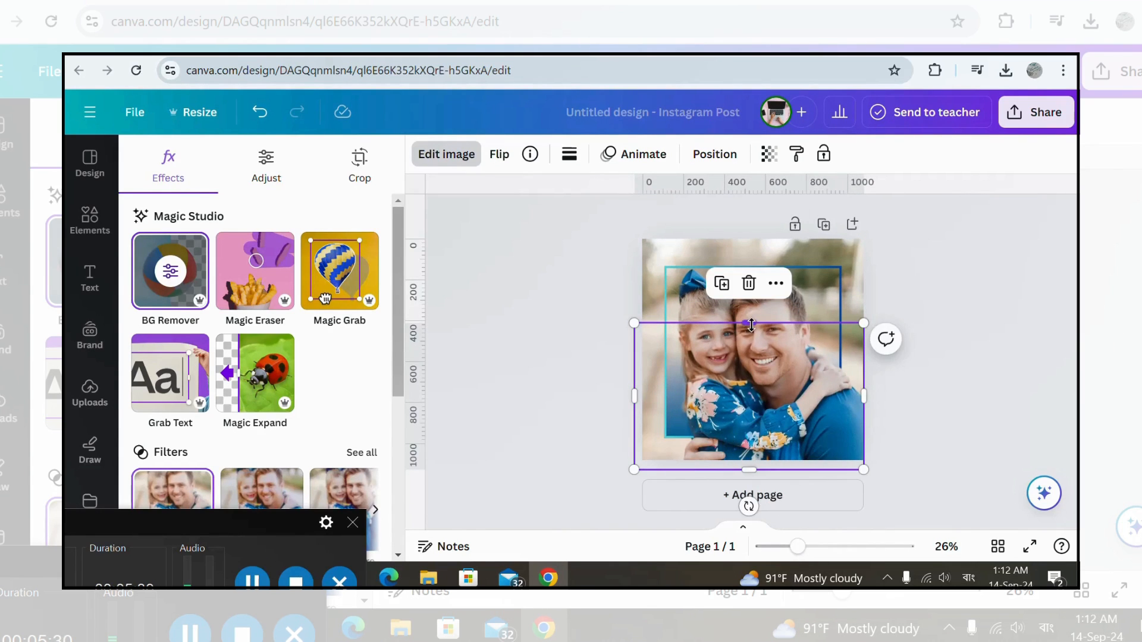
left_click_drag(751, 324, 750, 252)
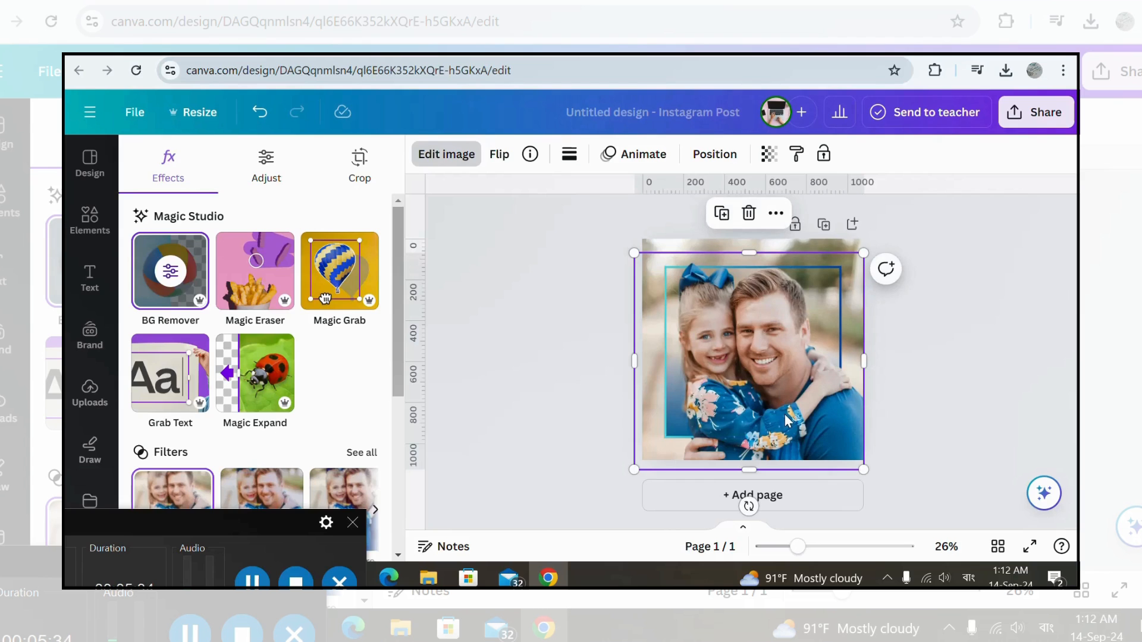
left_click_drag(749, 470, 750, 298)
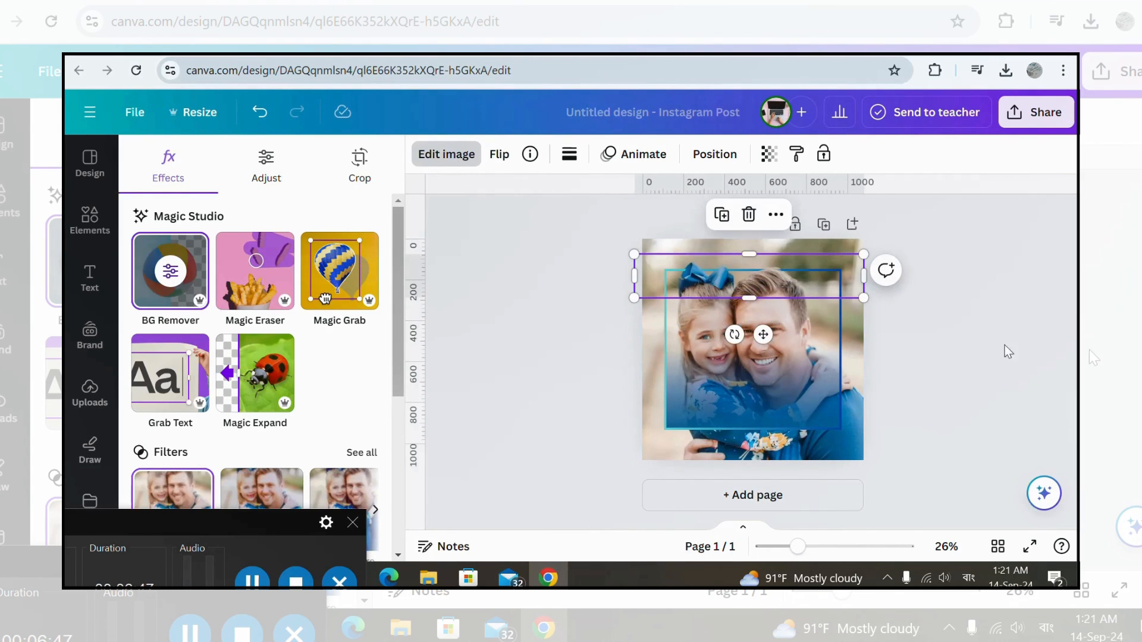
left_click(1005, 350)
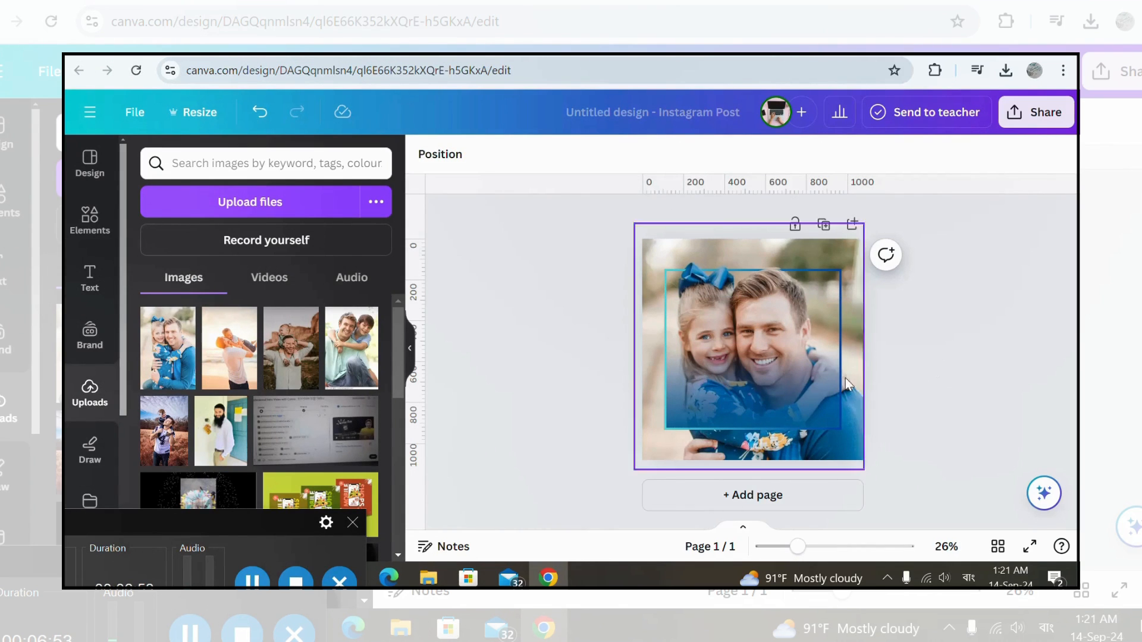
Step: Resize the gradient frame slightly wider around both faces, keeping a margin inside the page edges
left_click(837, 435)
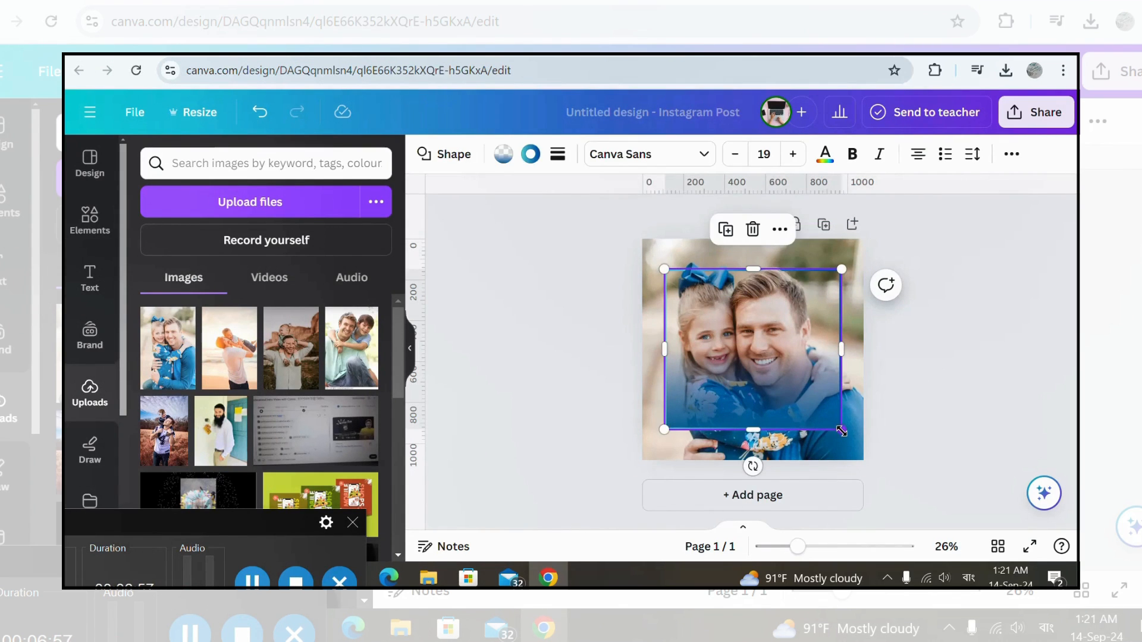
left_click_drag(841, 429, 833, 416)
left_click(956, 373)
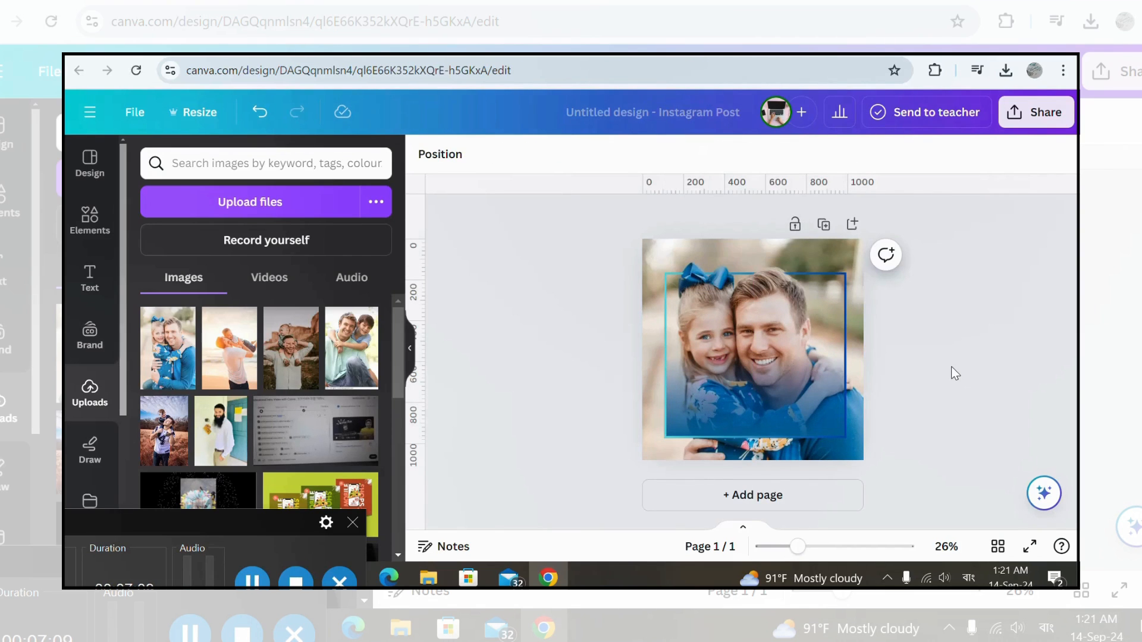
Step: Nudge the cropped cut-out strip up slightly and extend its lower crop edge down to the man's forehead
left_click(773, 286)
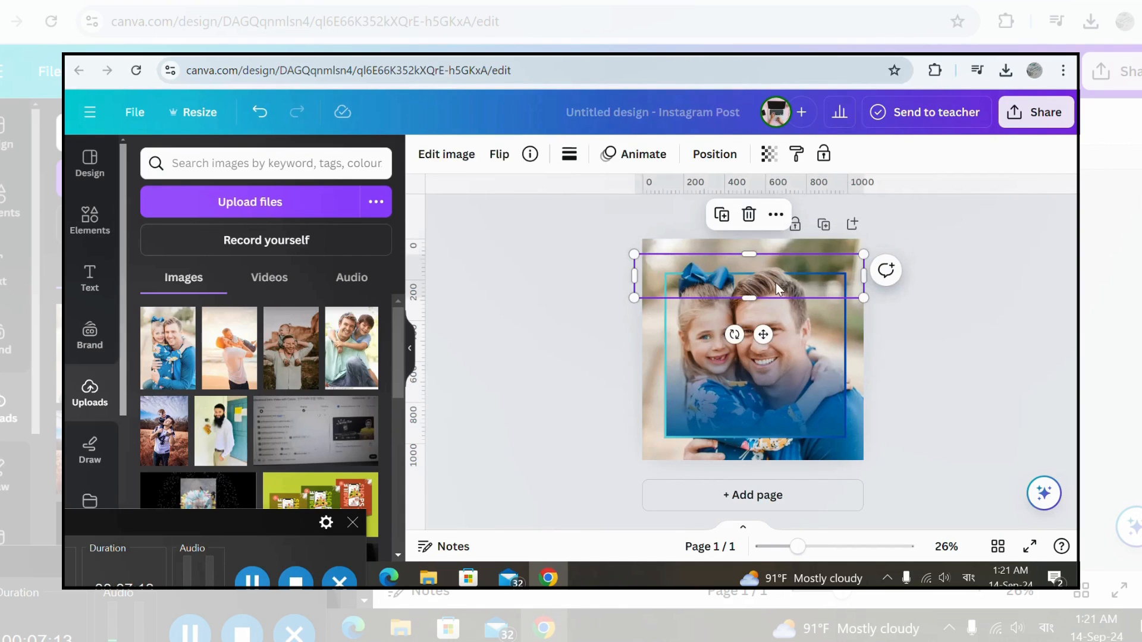
left_click_drag(776, 289, 776, 279)
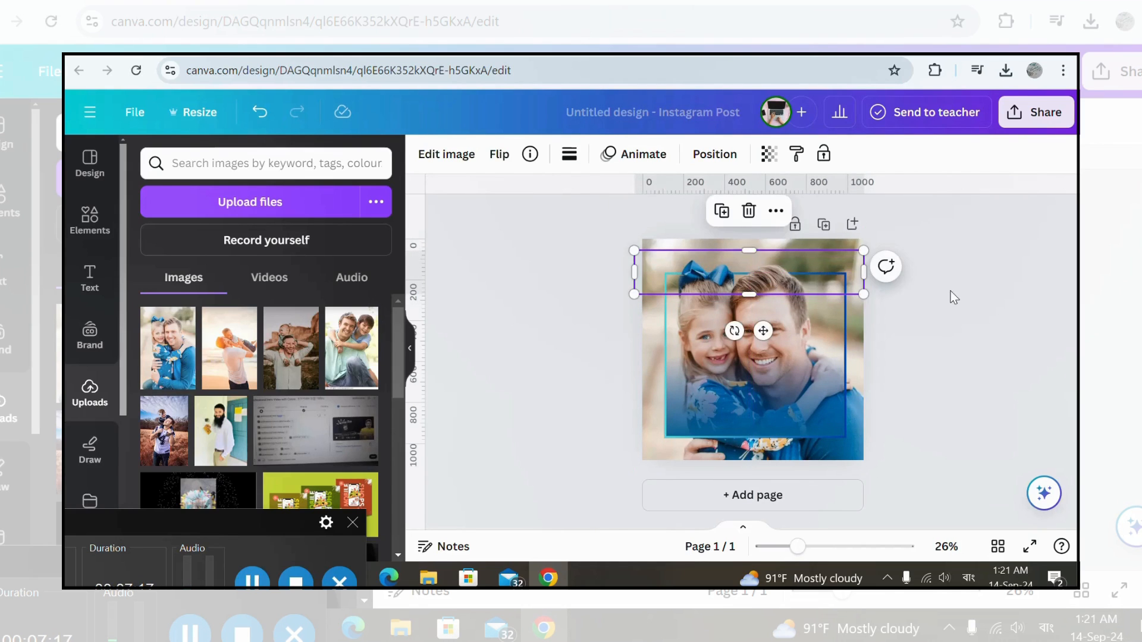
left_click(951, 291)
left_click(791, 291)
left_click_drag(750, 294, 754, 316)
left_click(918, 315)
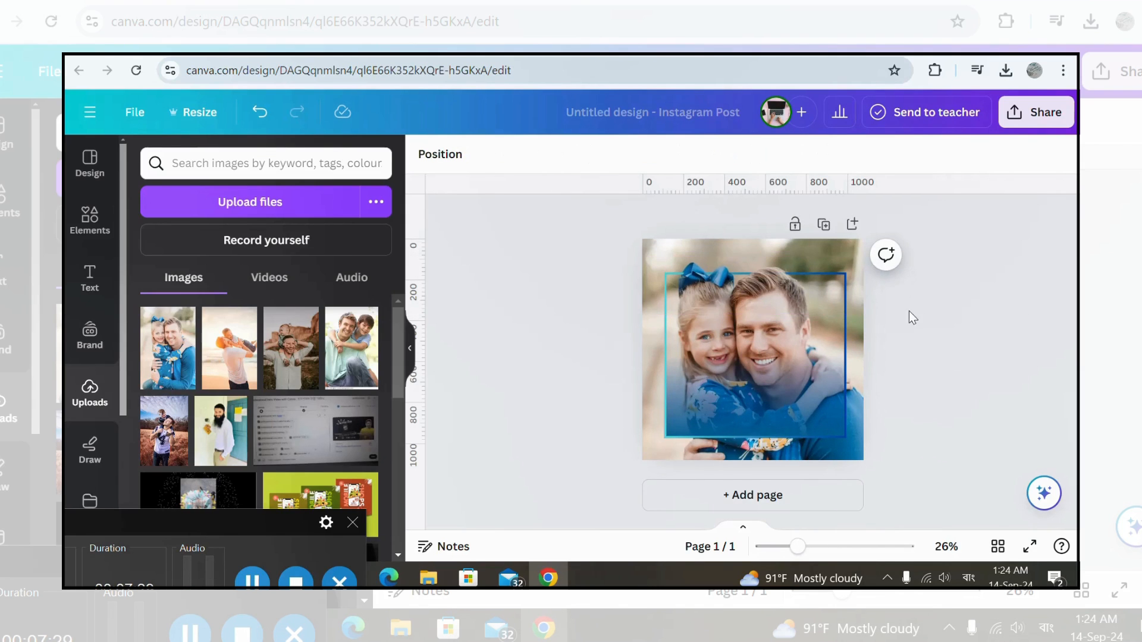
Step: Reduce the gradient frame's border weight to slightly below 10
left_click(843, 372)
left_click(558, 155)
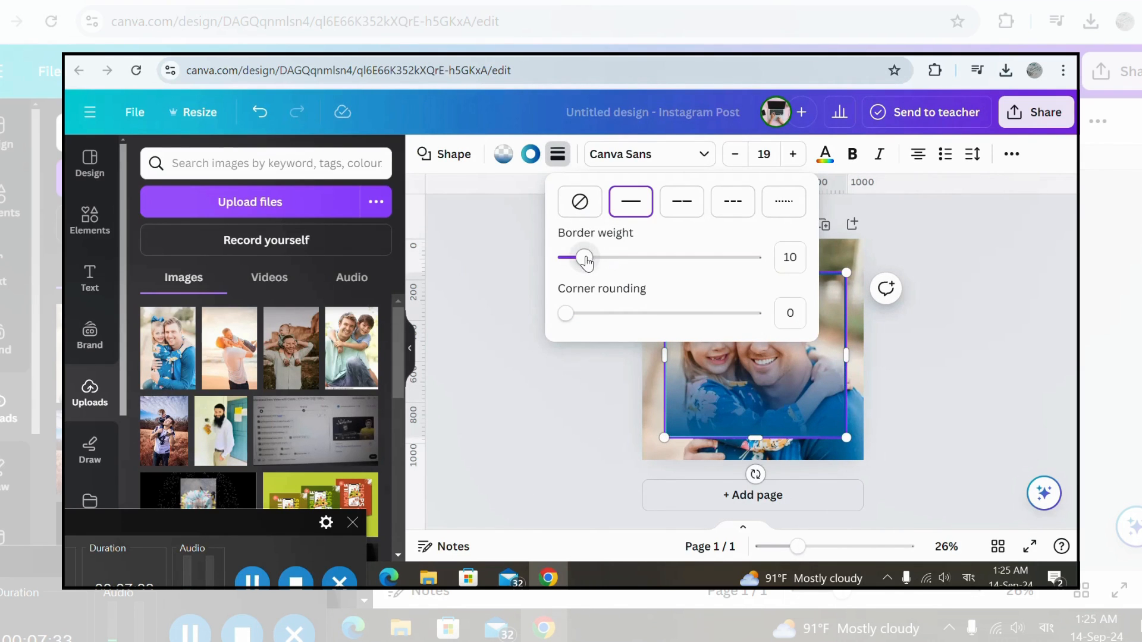
left_click_drag(584, 260, 581, 260)
left_click(940, 337)
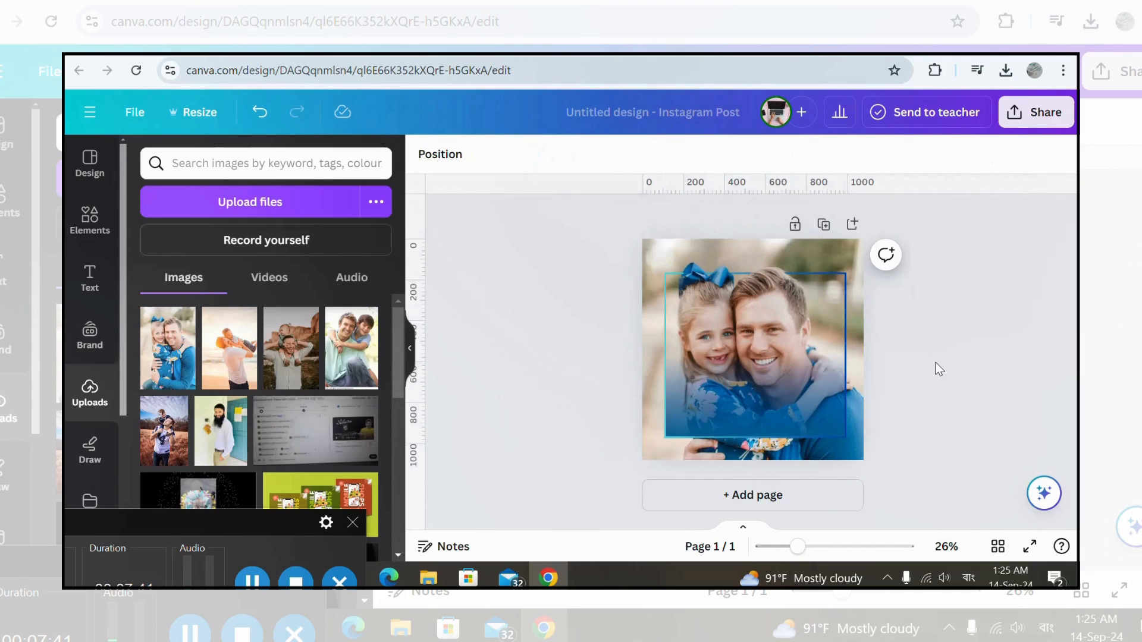
Step: Try other gradient styles on the frame's border colour, ending with the top-to-bottom linear style
left_click(844, 319)
left_click(531, 154)
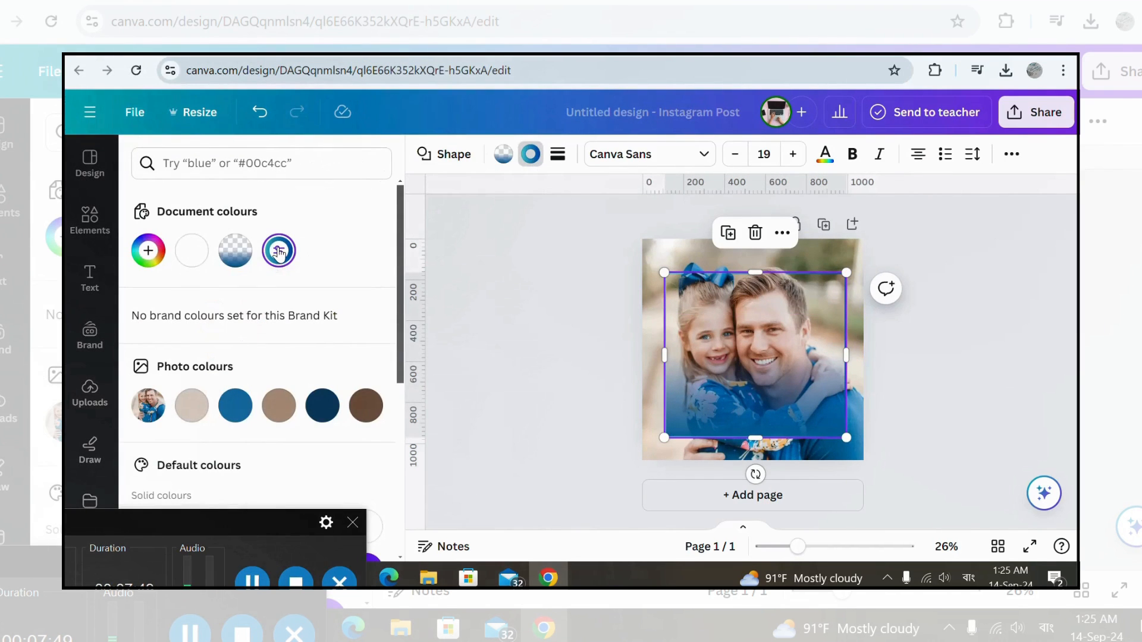
left_click(279, 252)
left_click(350, 447)
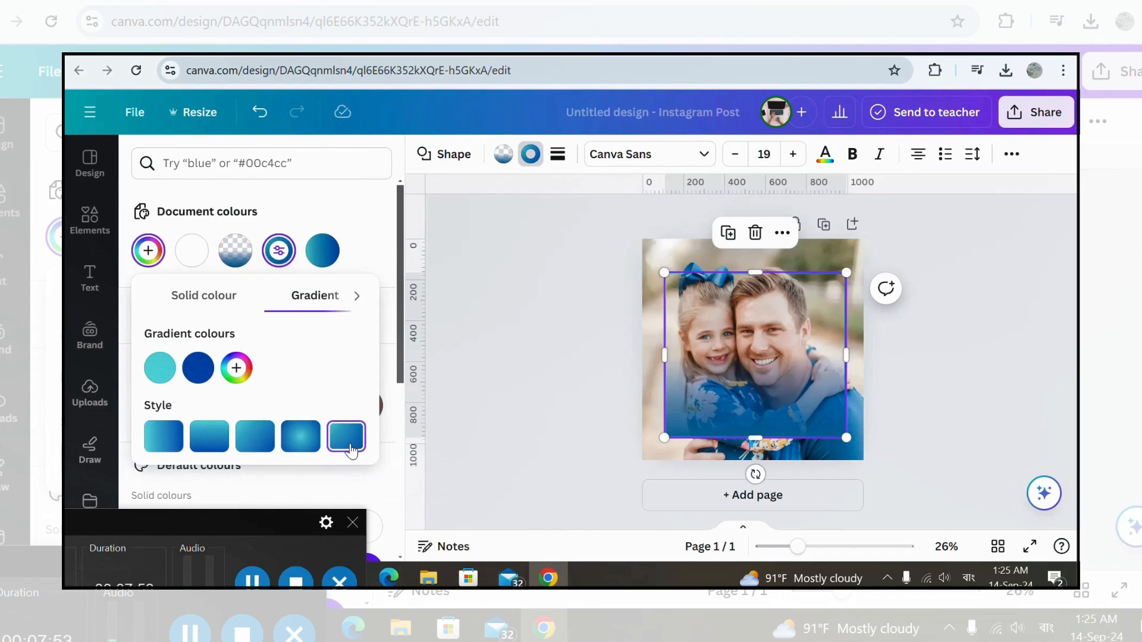
left_click(267, 447)
left_click(209, 446)
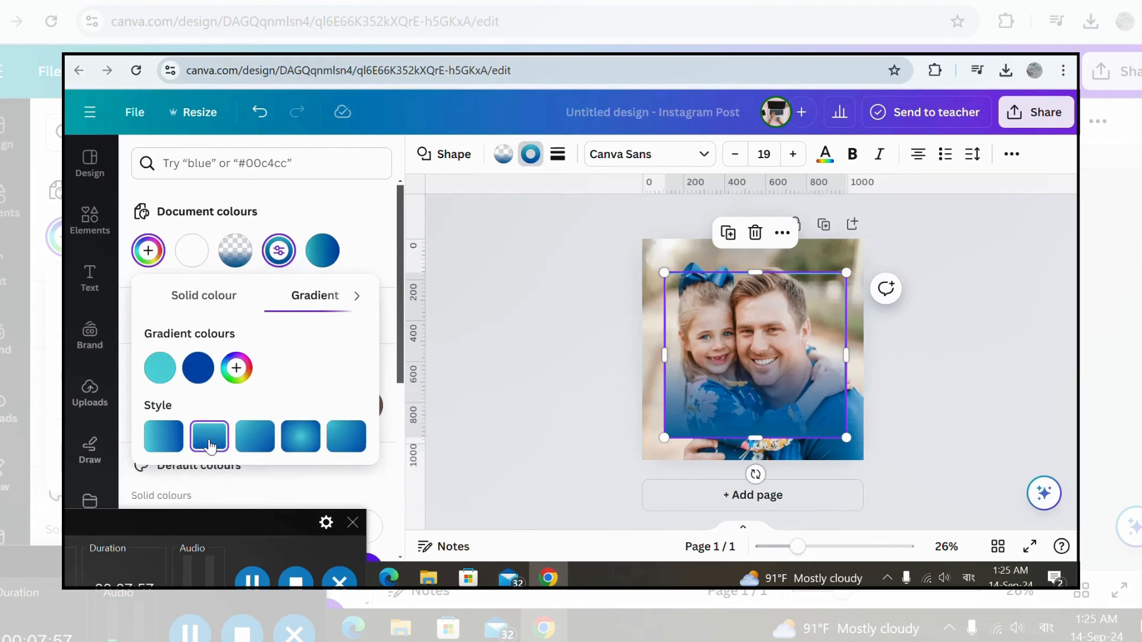
left_click(952, 410)
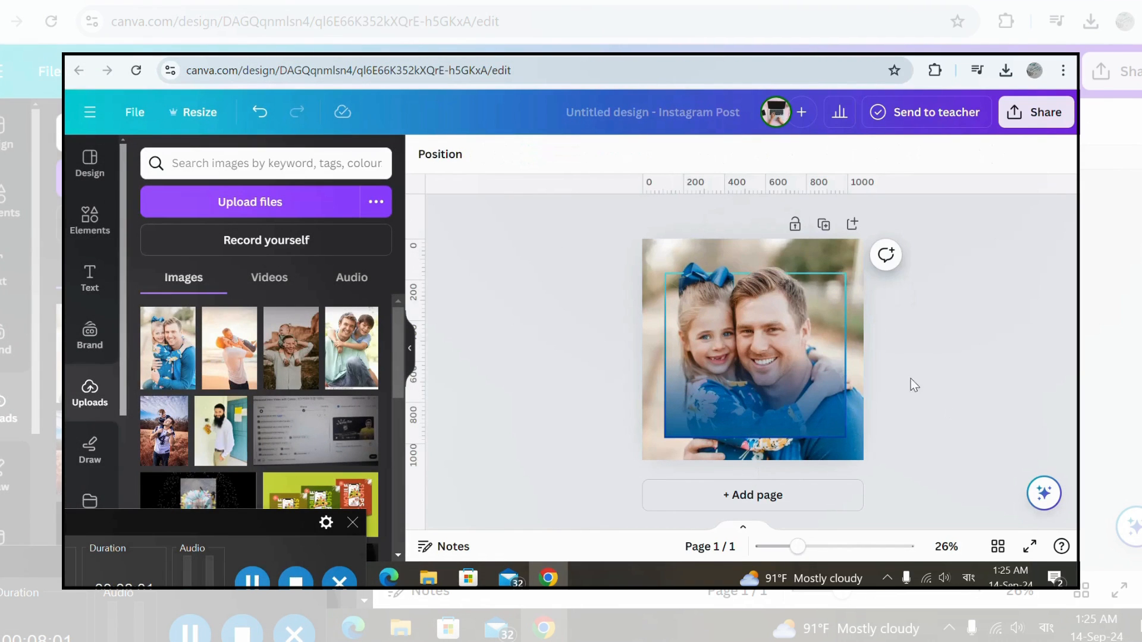
Step: Set the frame's border gradient back to the left-to-right linear style
left_click(845, 330)
left_click(531, 154)
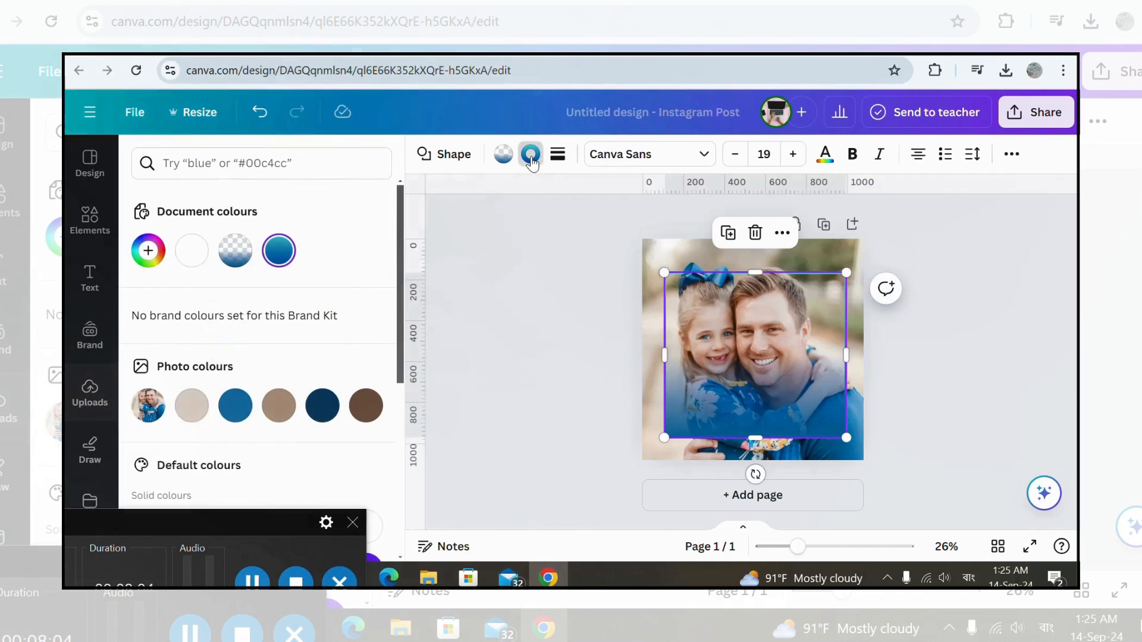
left_click(282, 257)
left_click(161, 445)
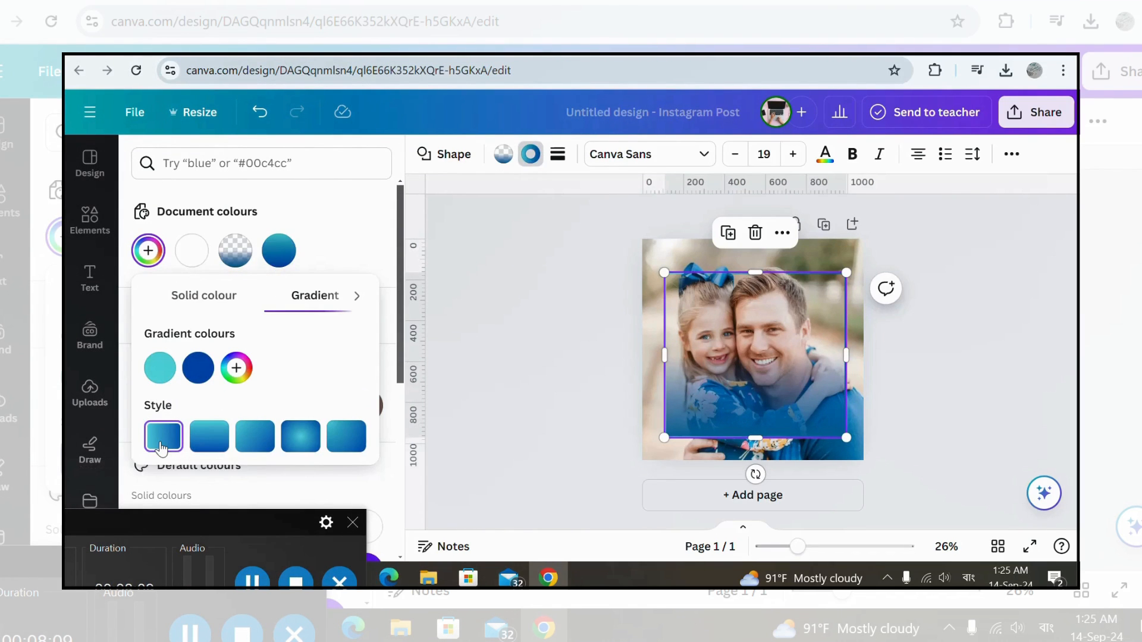
left_click(948, 384)
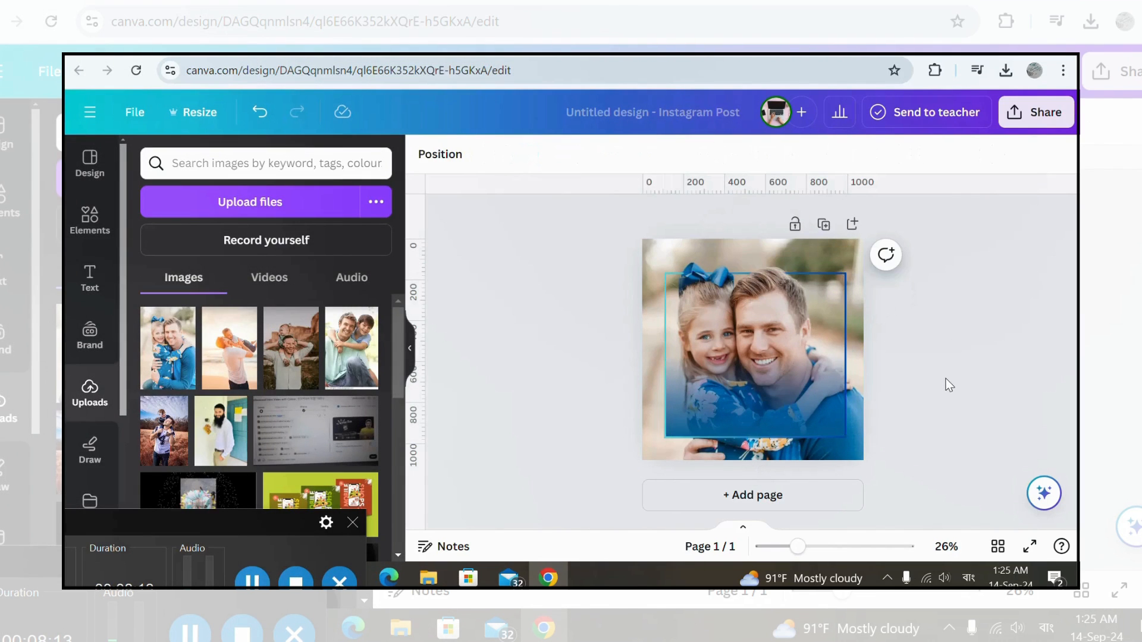
Step: Enlarge the cut-out strip to the full page width and shift it up near the page's upper edge
left_click(787, 287)
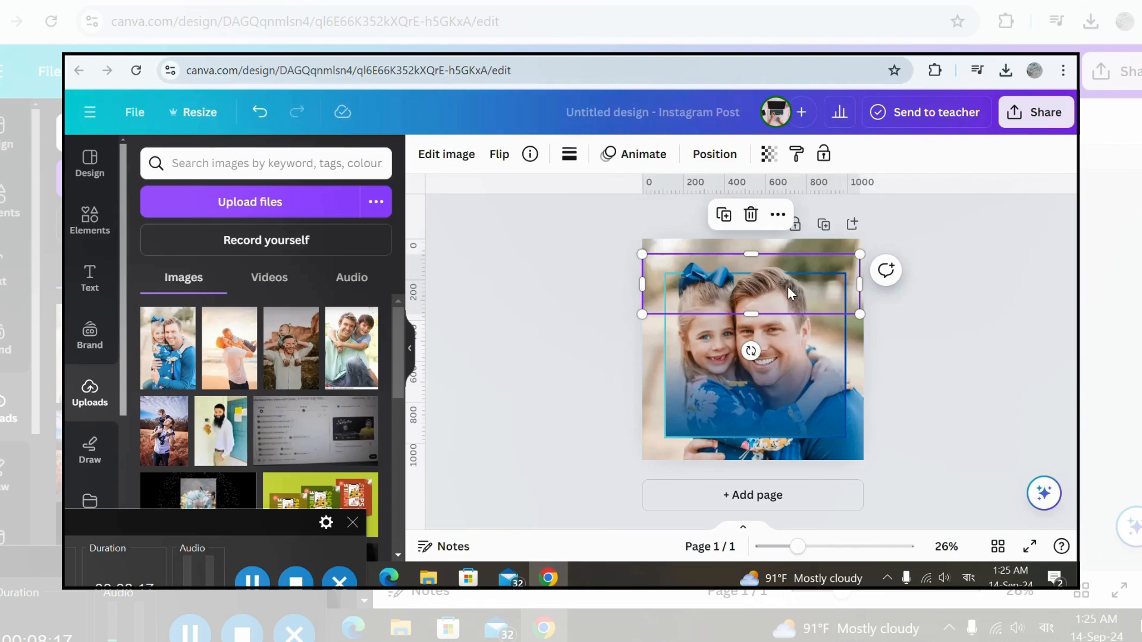
left_click_drag(865, 253, 875, 213)
left_click(814, 246)
left_click(770, 295)
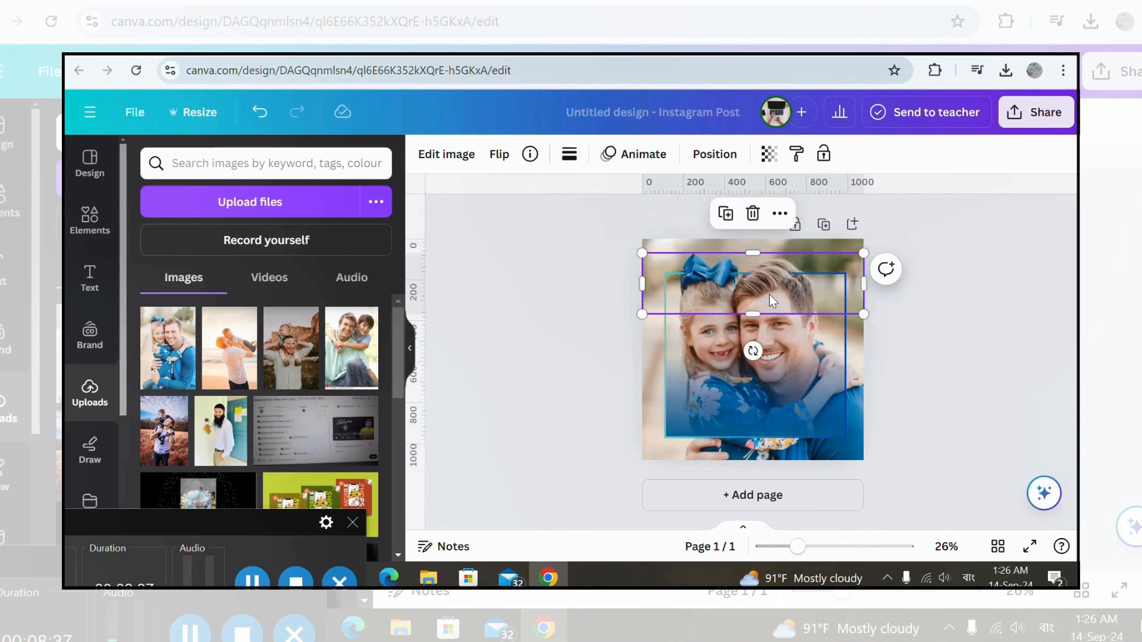
left_click_drag(769, 294, 767, 287)
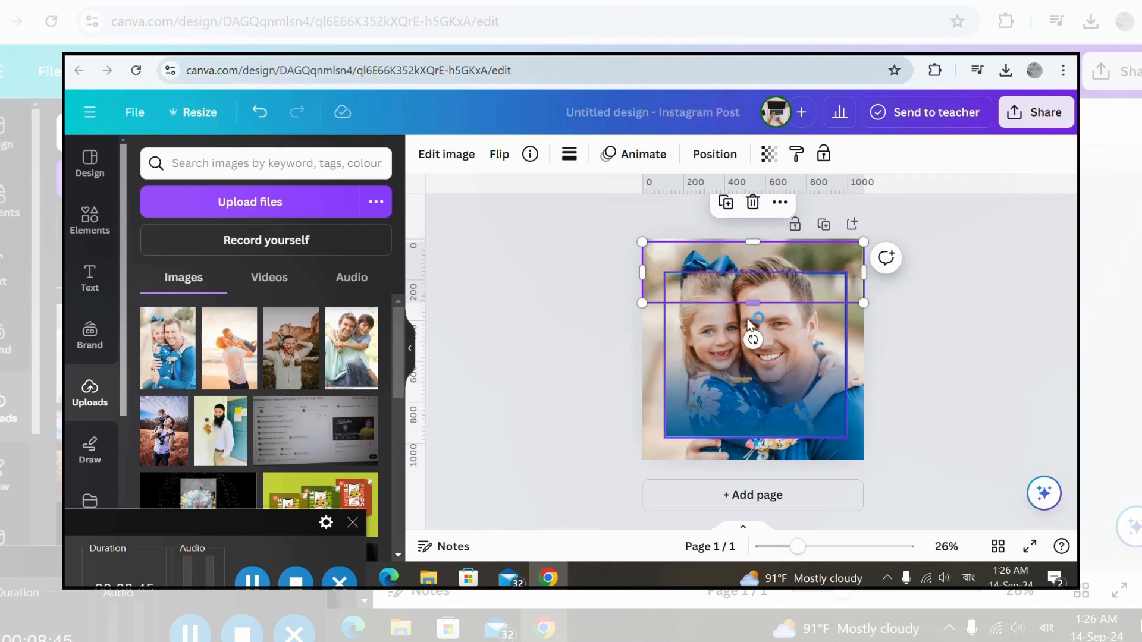
left_click(891, 317)
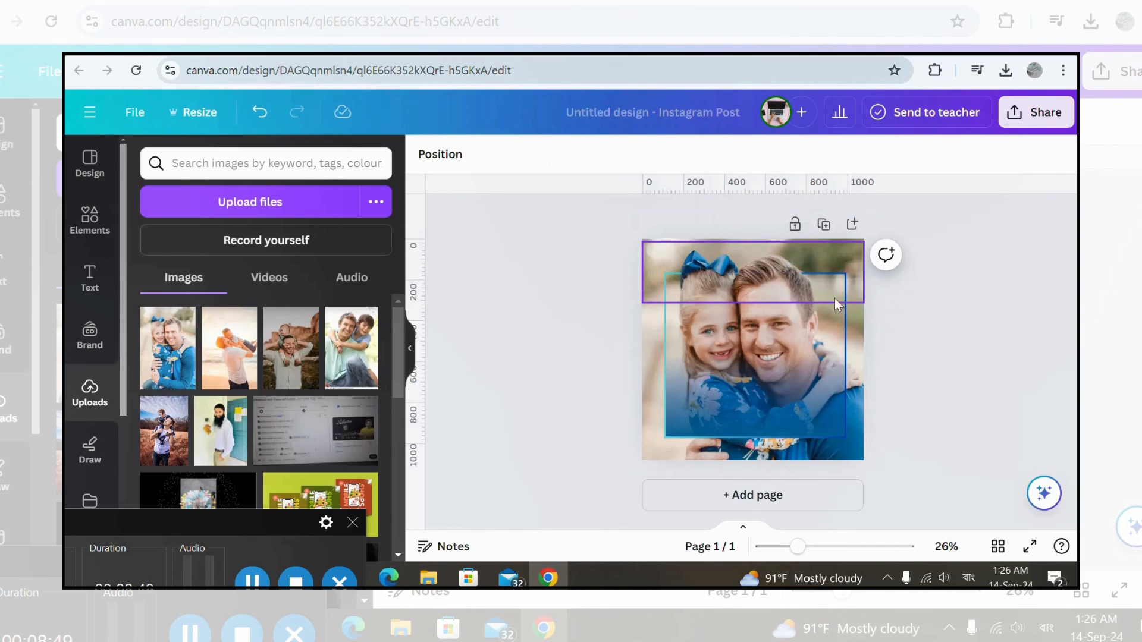
Step: Fine-tune the cut-out strip's position and corner size so the bow and hair line up with the photo underneath
left_click(727, 271)
left_click_drag(746, 280, 745, 284)
left_click_drag(642, 247, 642, 247)
left_click_drag(865, 244, 873, 244)
Step: Add a two-line subheading reading “A girl’s first true love is her father” and place it inside the frame's lower edge
left_click(89, 277)
left_click(278, 378)
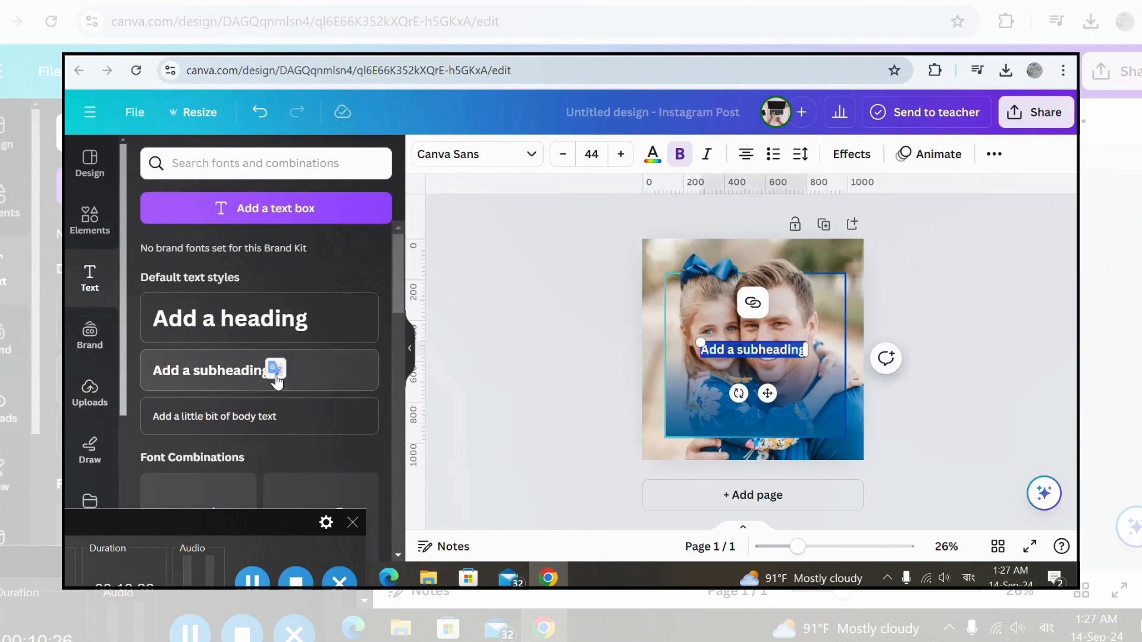
left_click(253, 580)
left_click(760, 353)
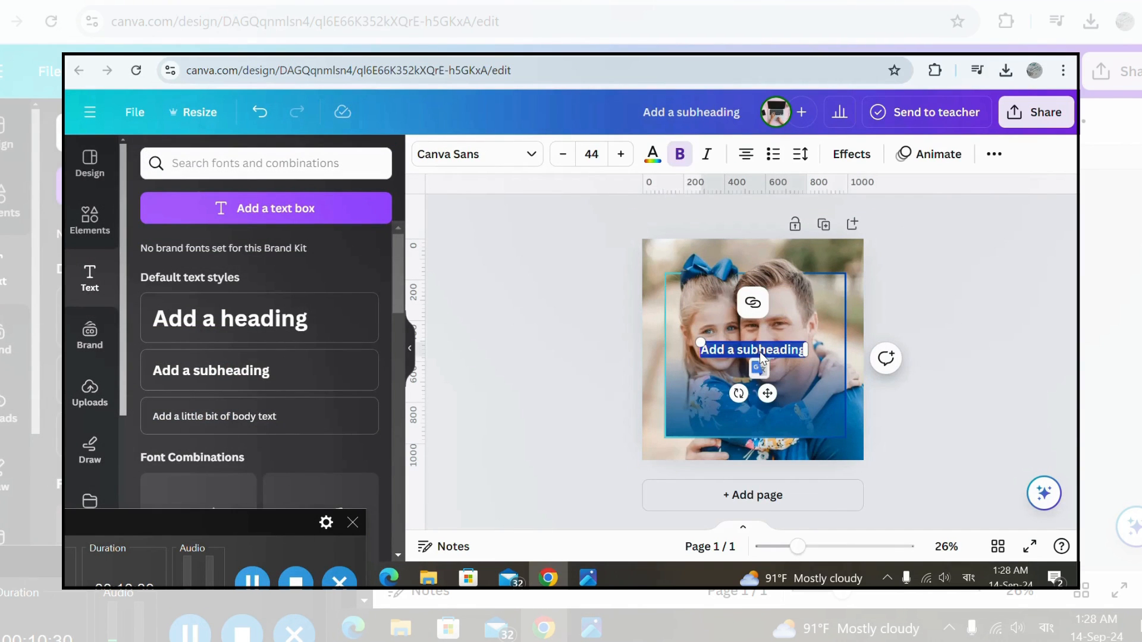
type("AH")
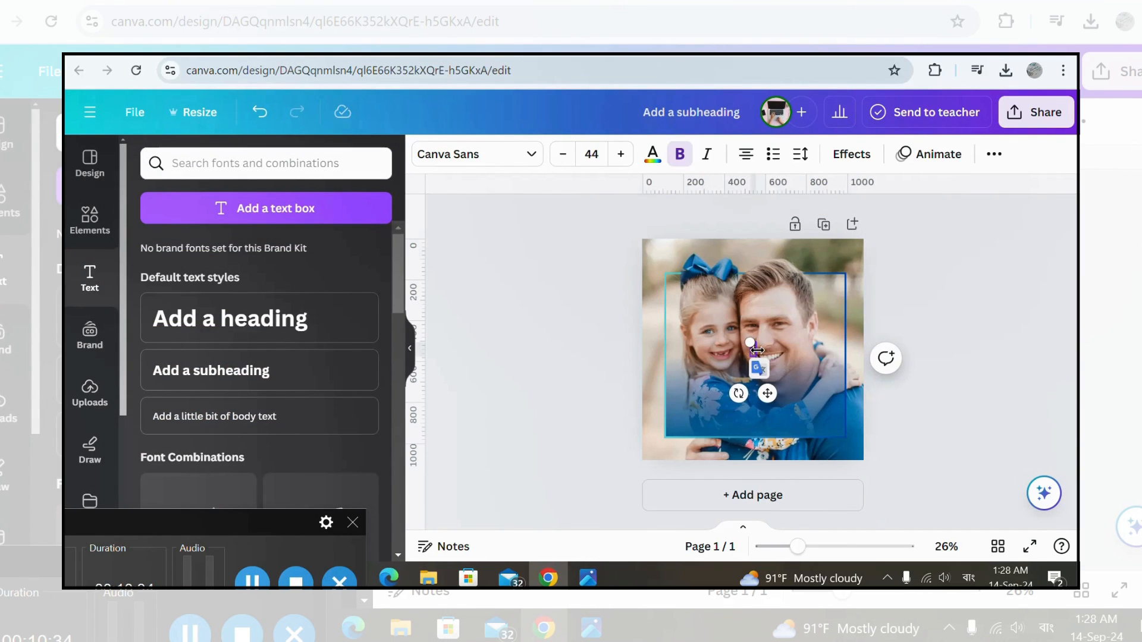
type("girl's")
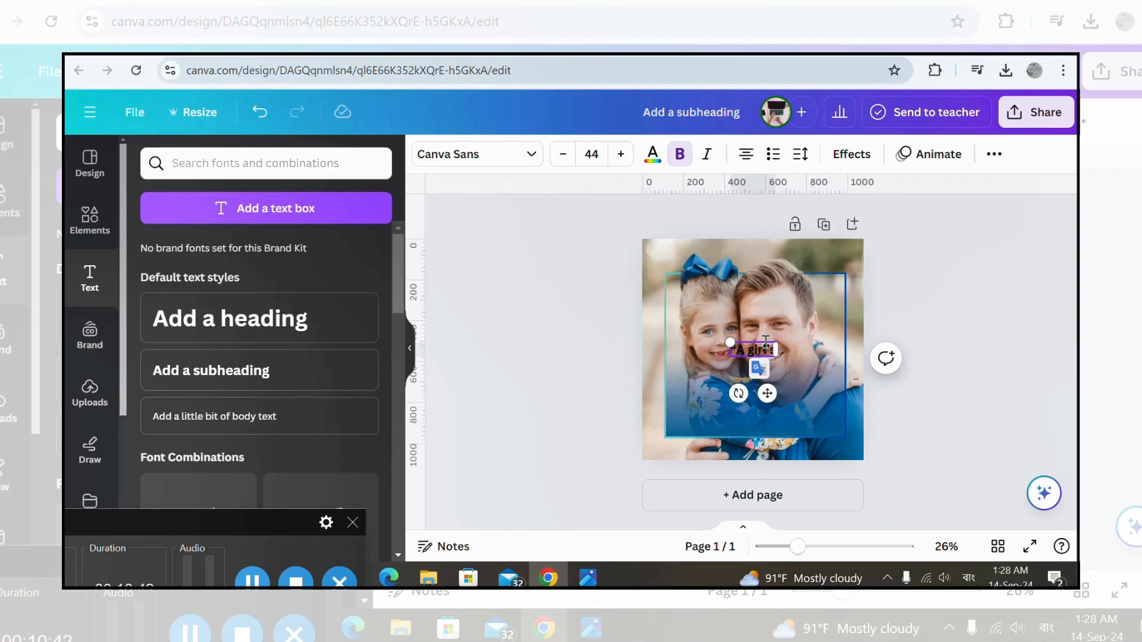
type(" first")
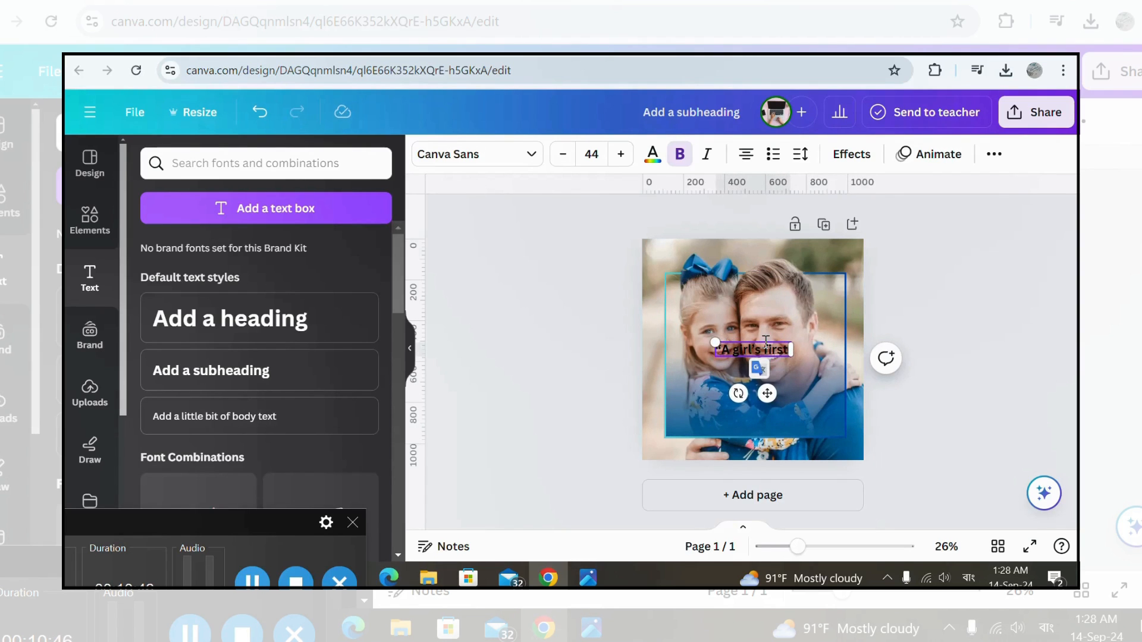
type(" true love is")
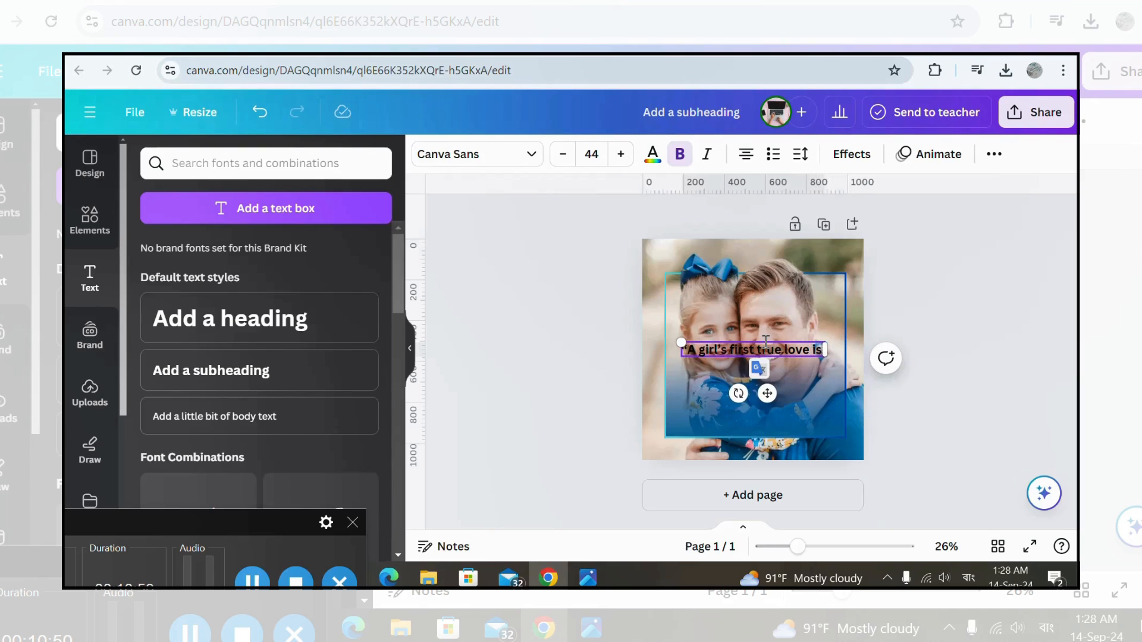
type(" her father")
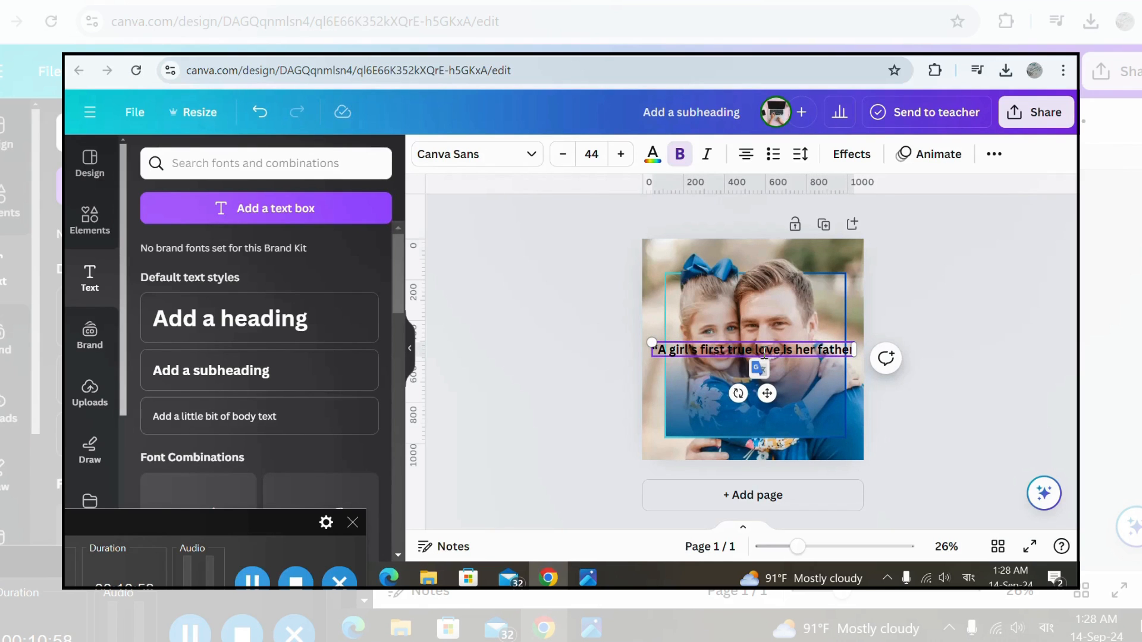
type("'")
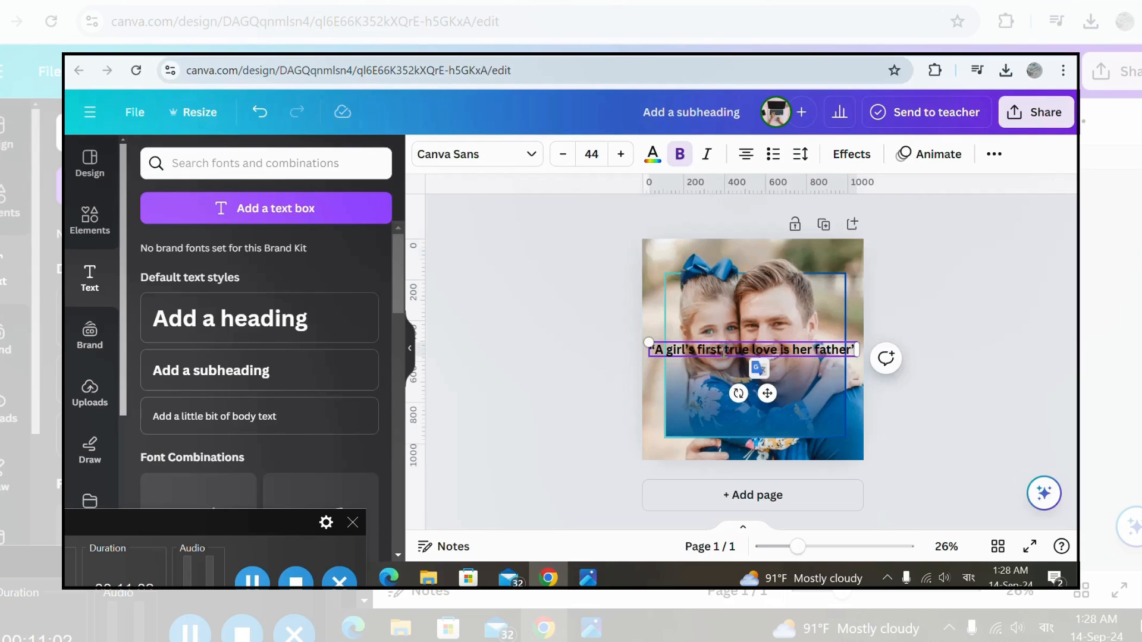
key("Return")
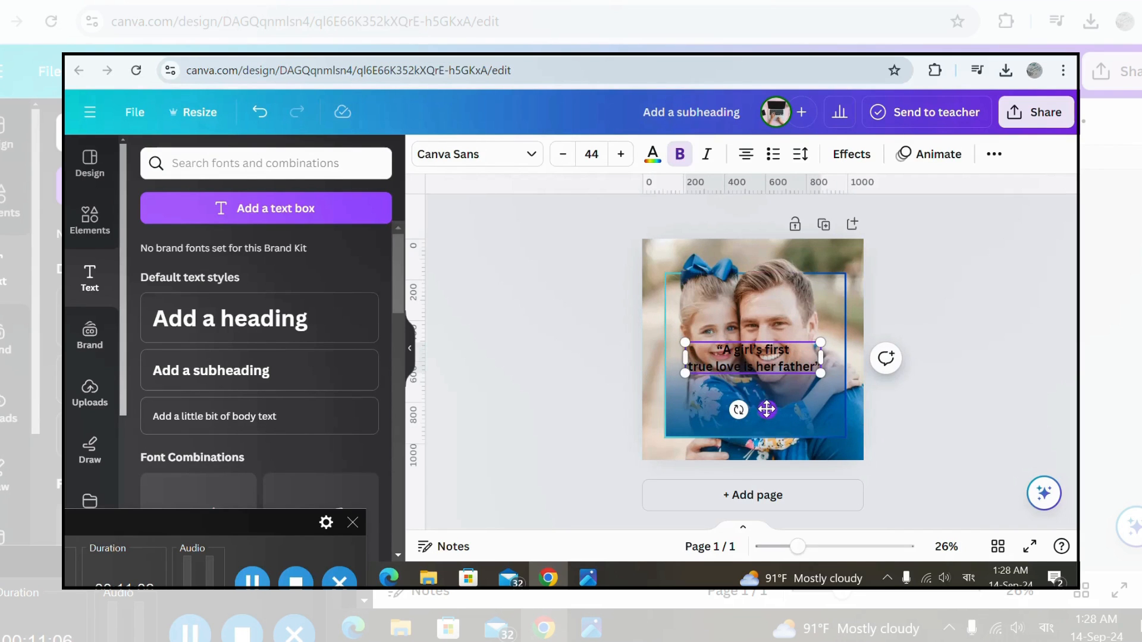
left_click_drag(768, 410, 763, 463)
Step: Change the font of the two-line quote to Cardo
double_click(752, 424)
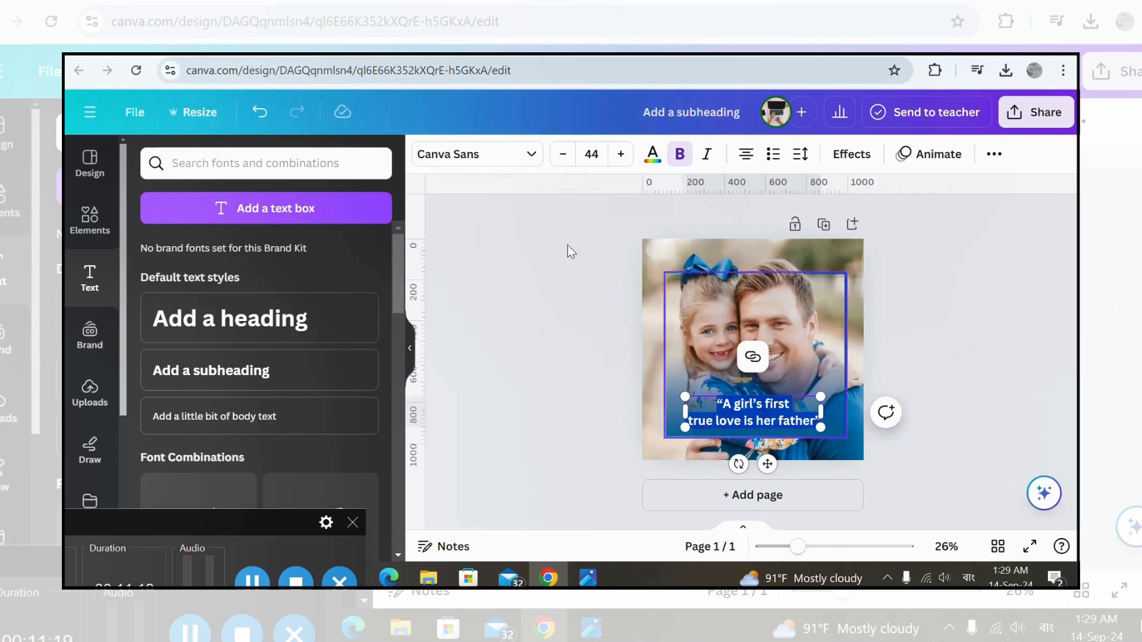
left_click(531, 154)
scroll(269, 432, "down", 3)
scroll(269, 432, "down", 5)
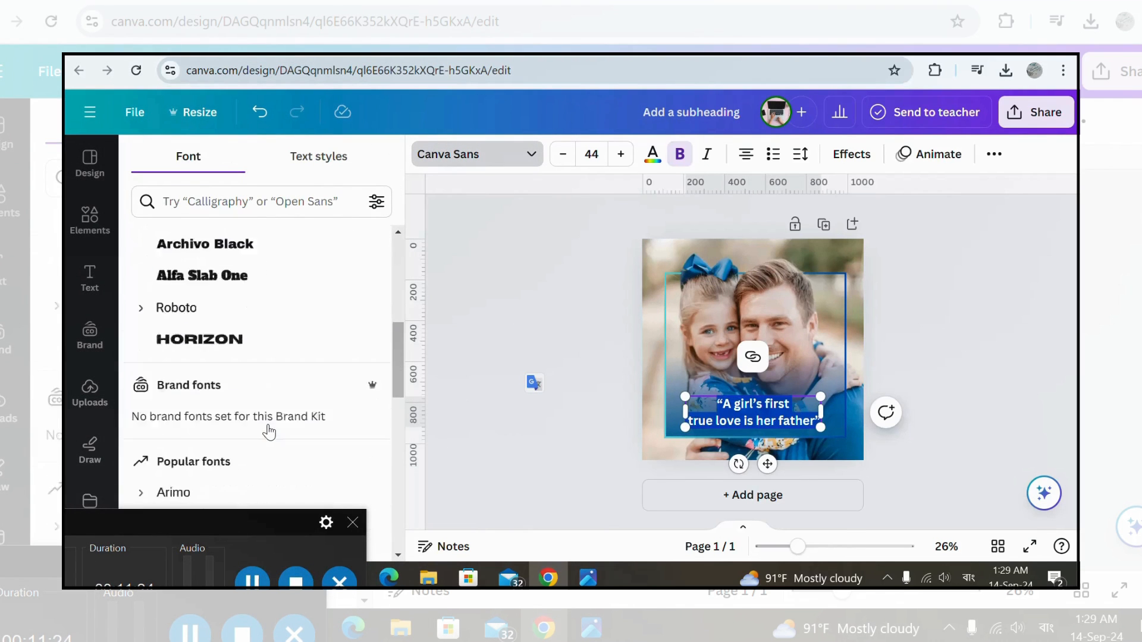
left_click(208, 383)
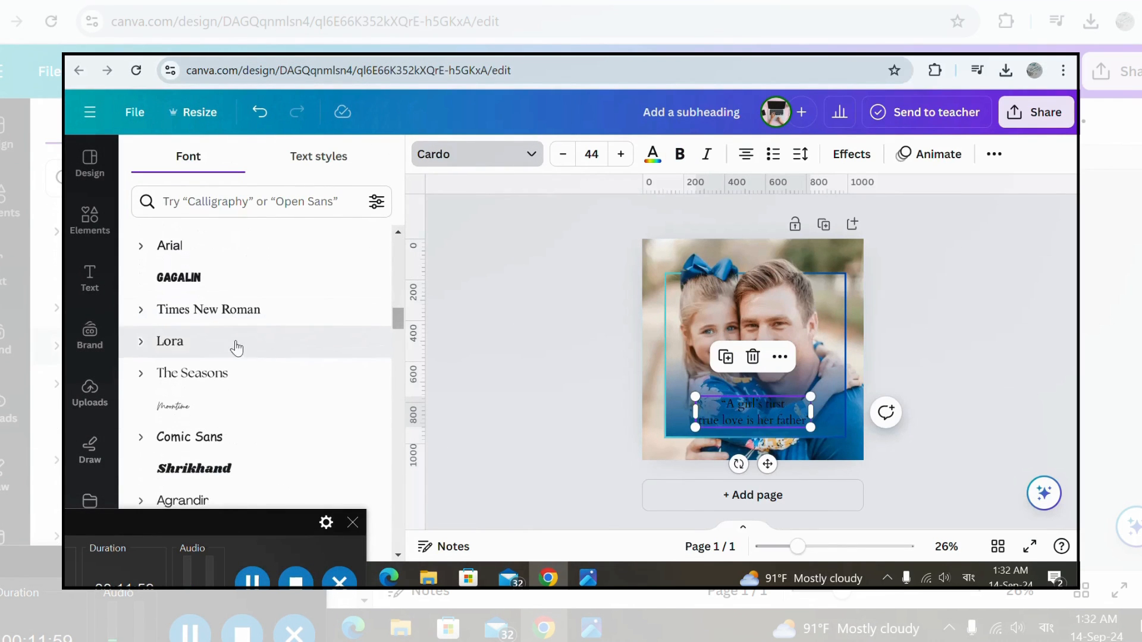
Step: Restyle the two-line quote in white Lora text and shift it slightly lower inside the frame
left_click(232, 340)
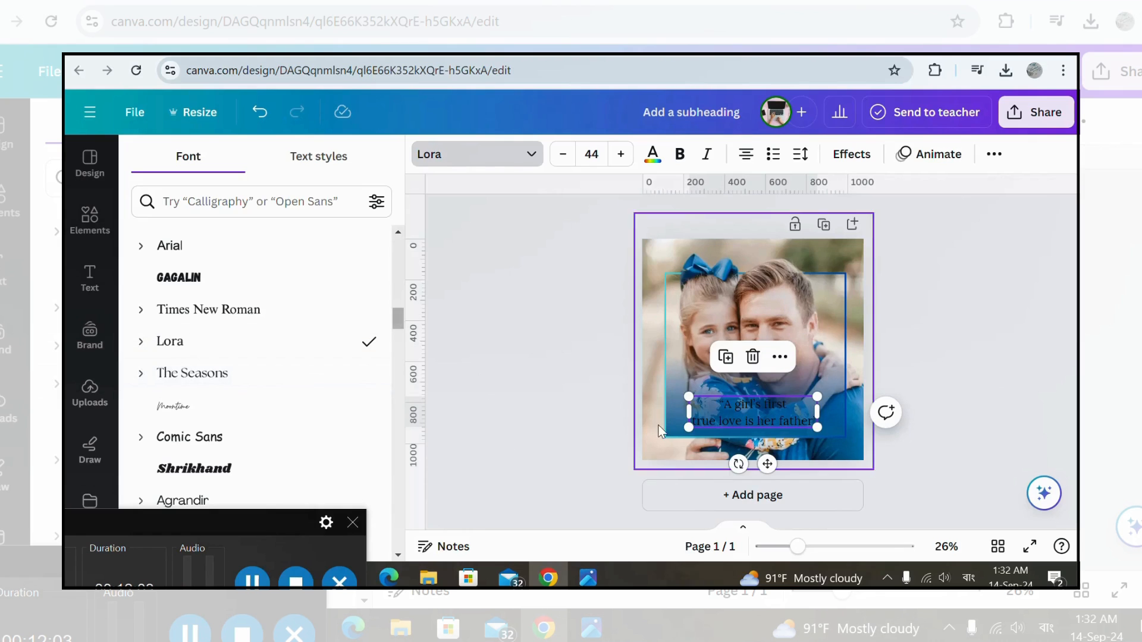
double_click(762, 410)
left_click(655, 161)
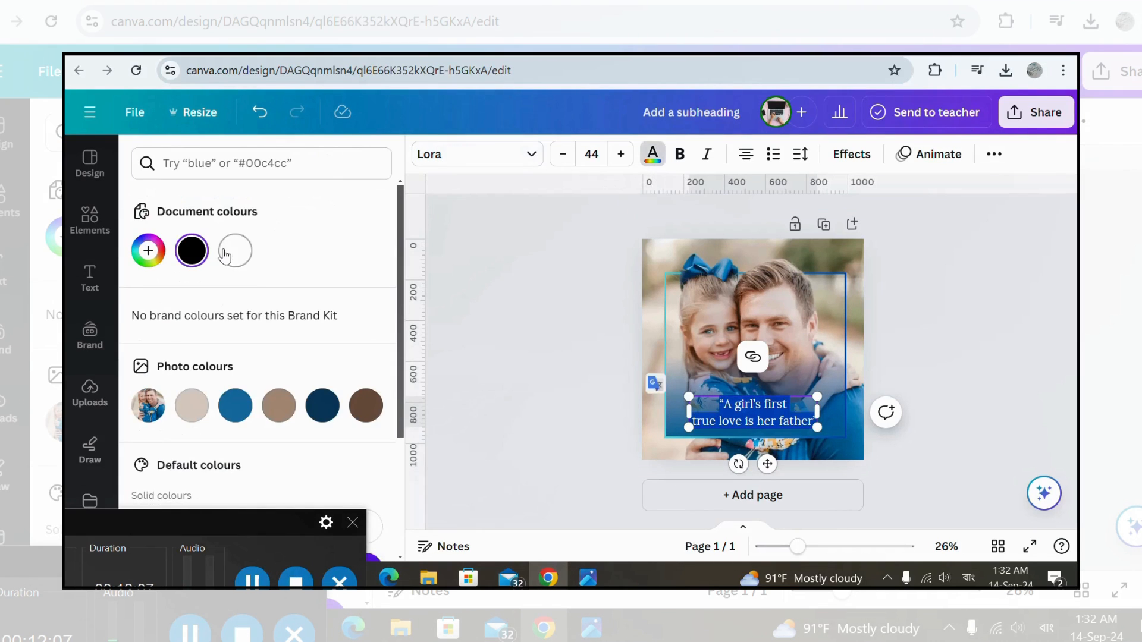
left_click(235, 248)
left_click(936, 338)
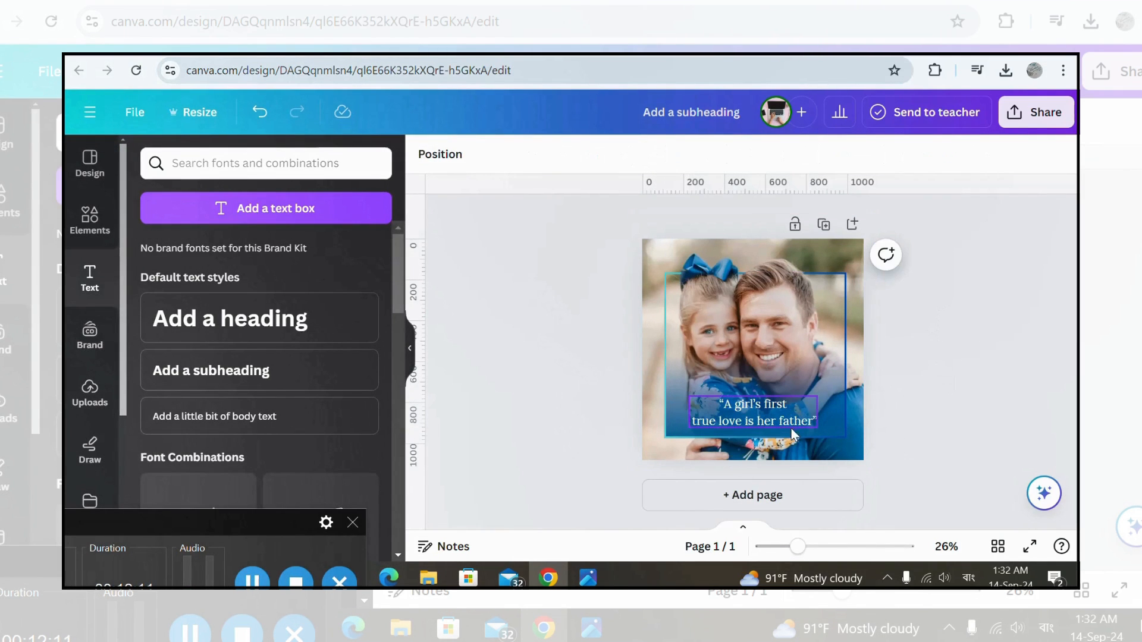
left_click_drag(789, 426, 767, 471)
Step: Add a heading reading “FATHER & DAUGHTER” to the page
left_click(188, 315)
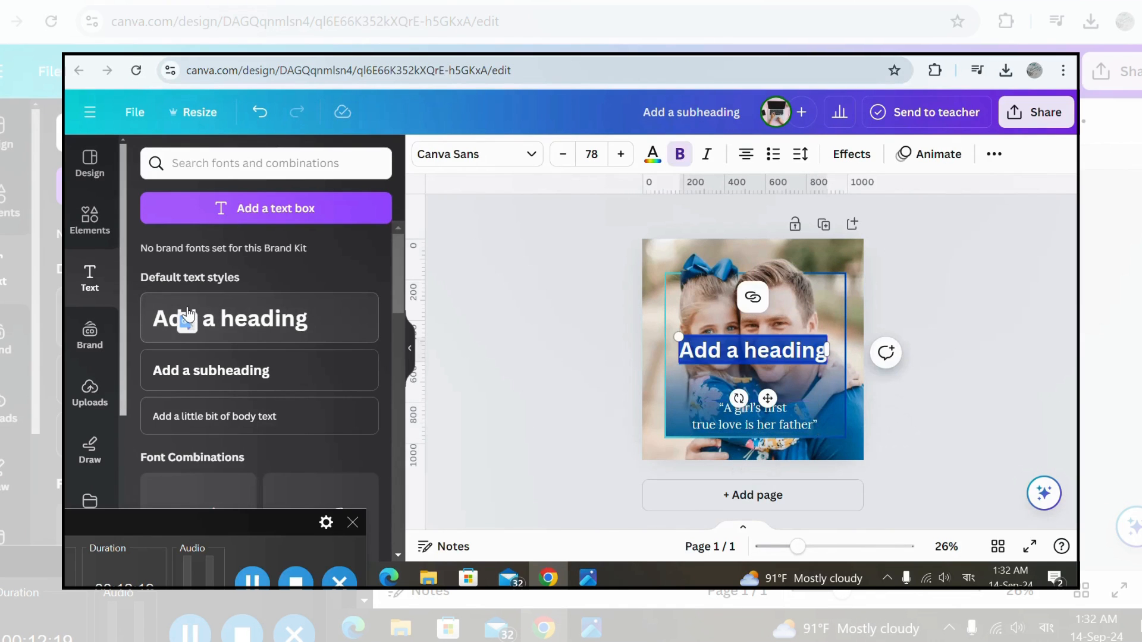
type("FA")
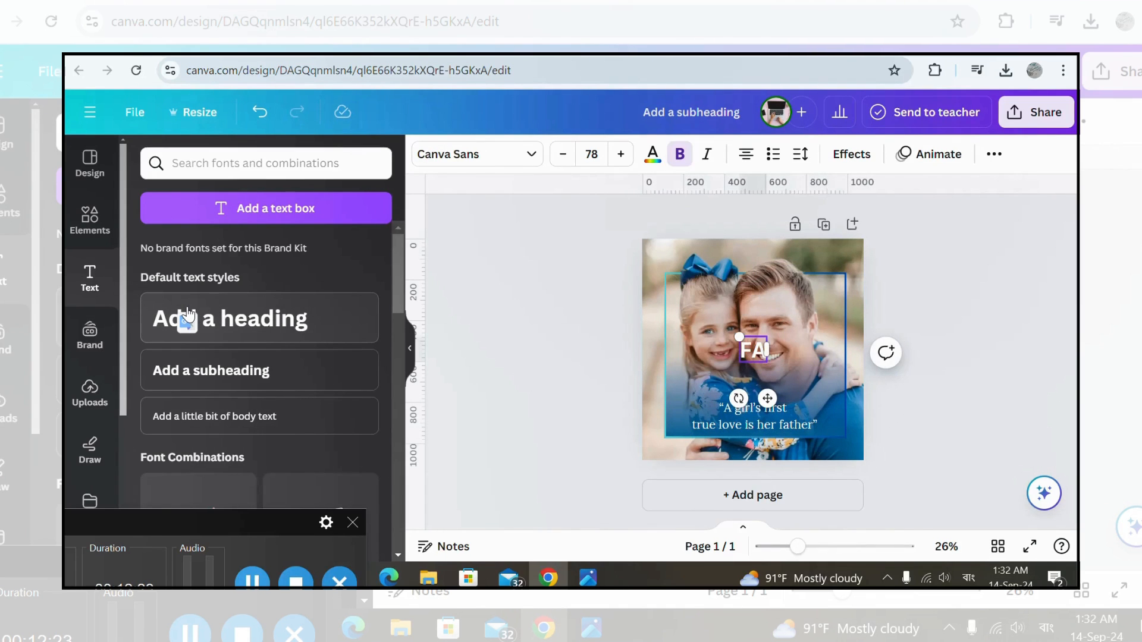
type("THER")
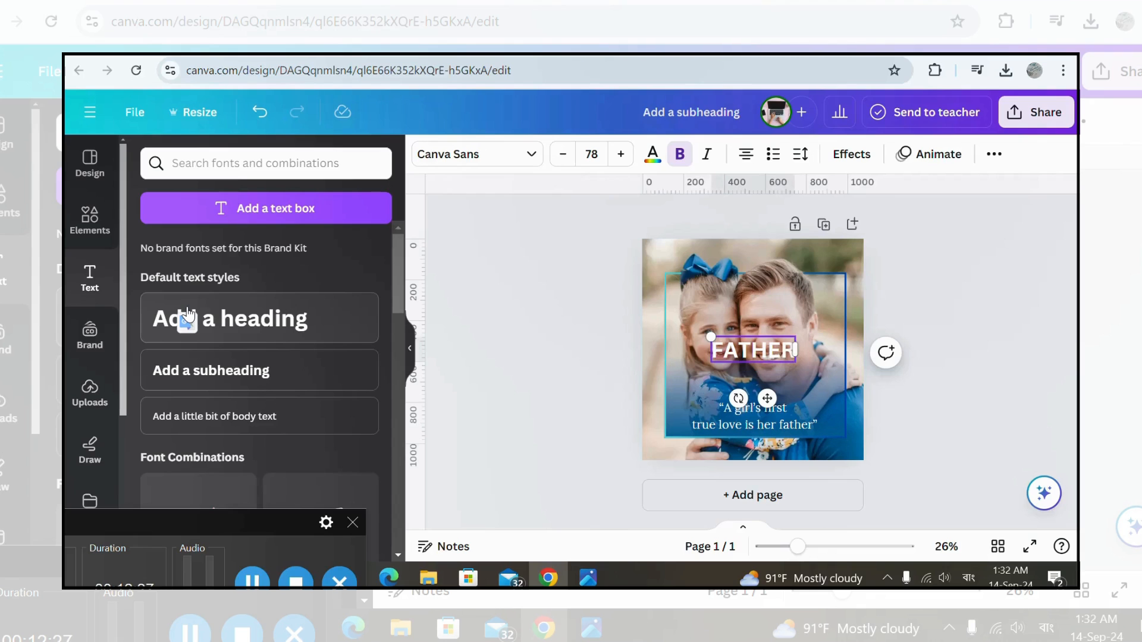
type(" & DAU")
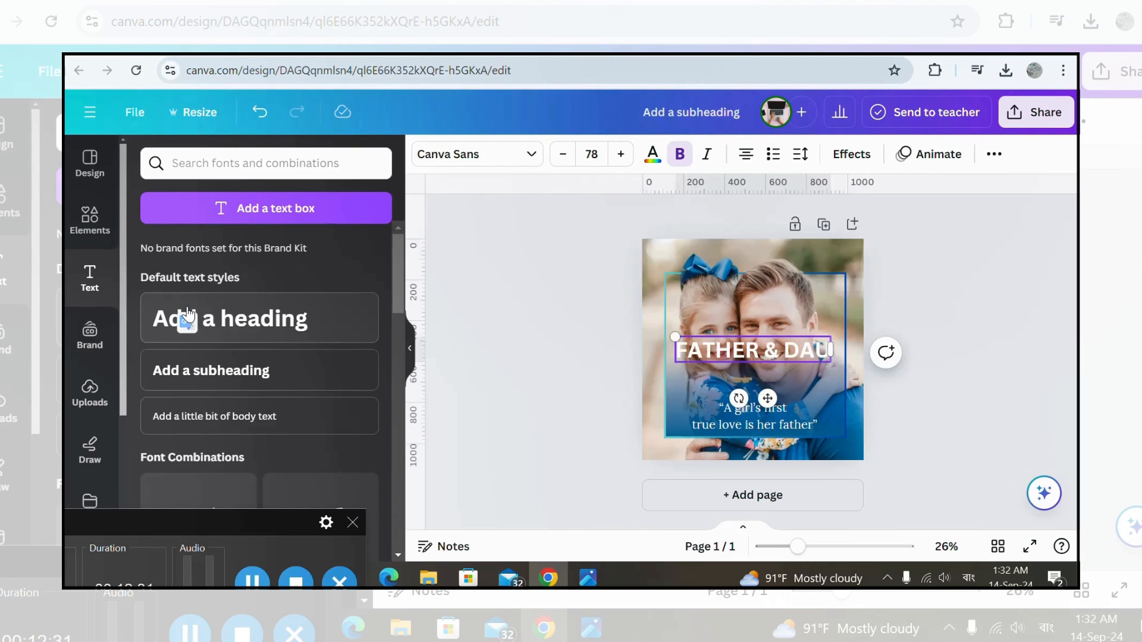
type("GHTER")
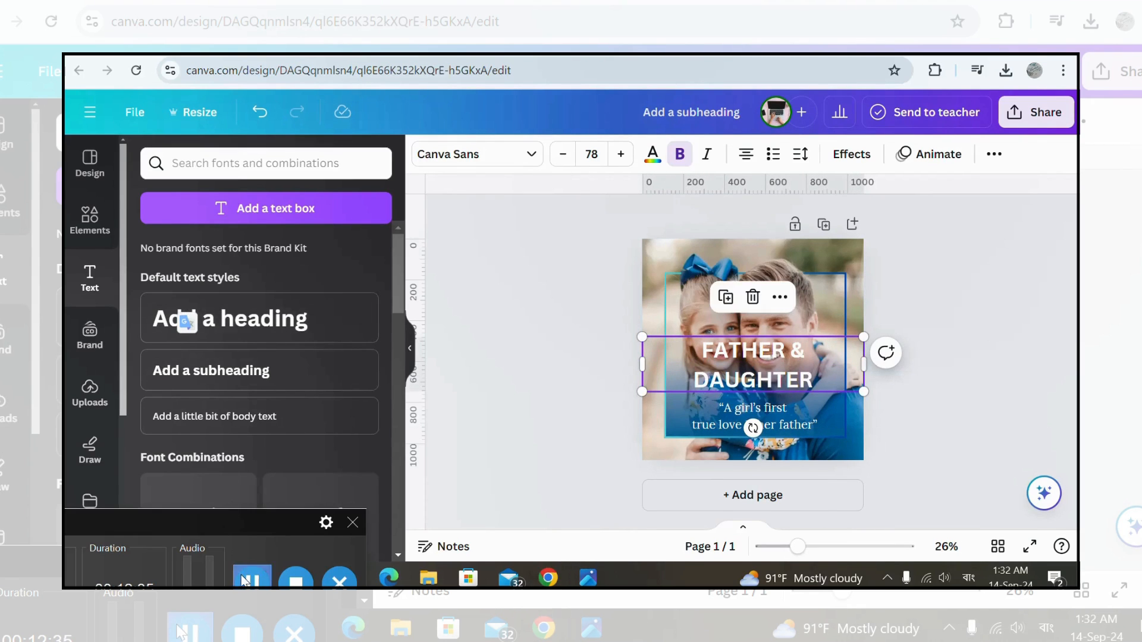
Step: Fit the “FATHER & DAUGHTER” heading on one line at about size 57 and place it just above the quote
key("ctrl+a")
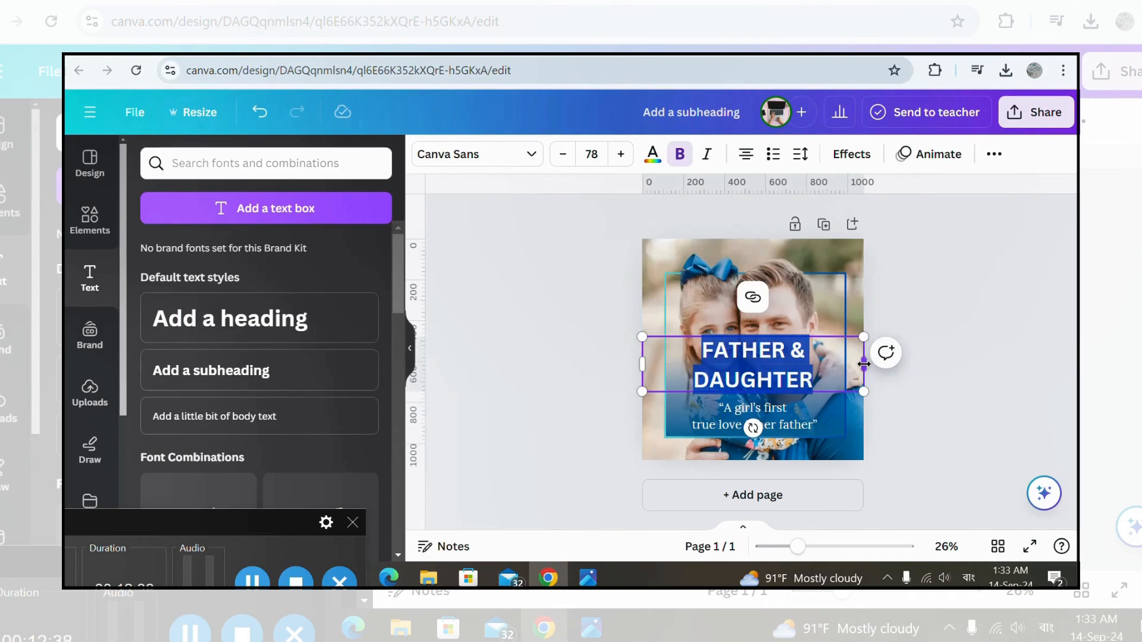
left_click_drag(864, 364, 937, 374)
left_click_drag(649, 343, 768, 400)
left_click_drag(660, 383, 685, 385)
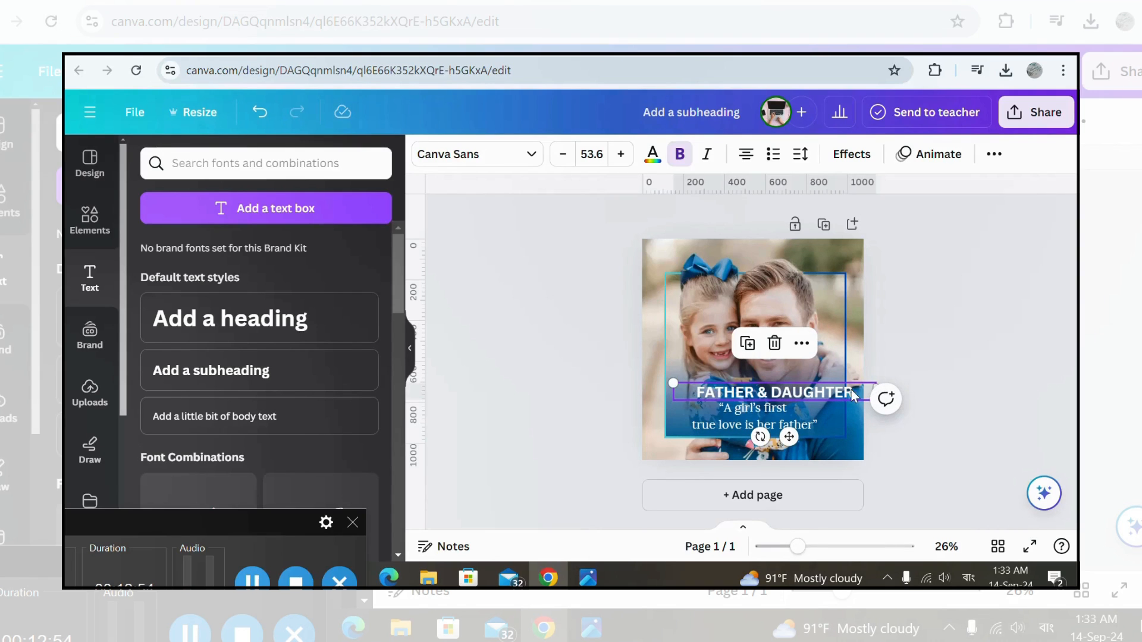
left_click_drag(789, 437, 772, 430)
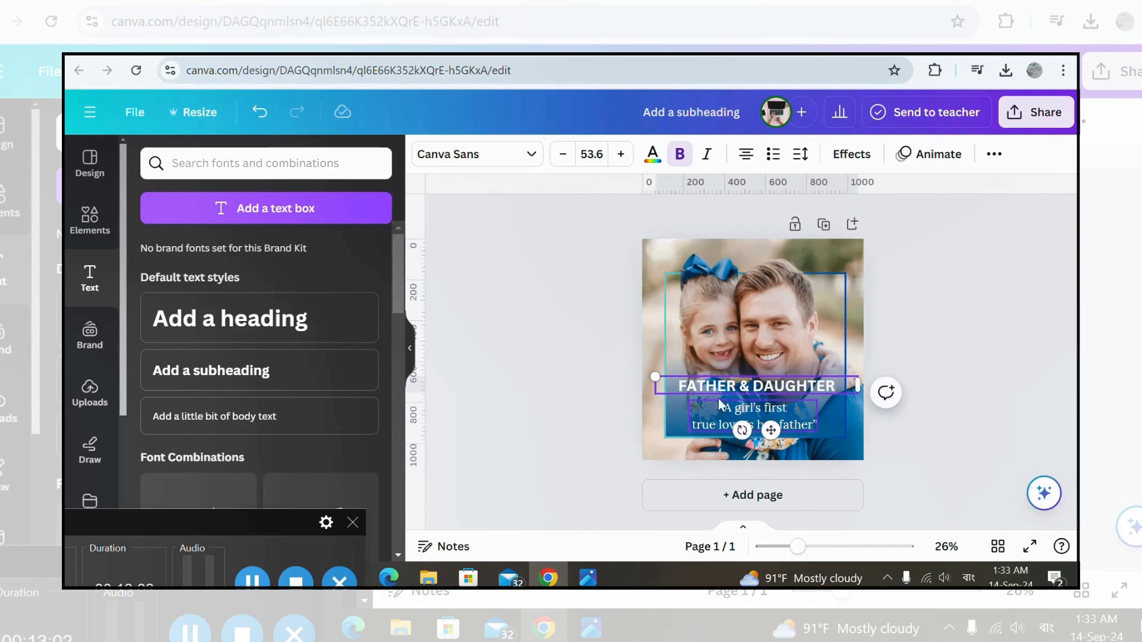
left_click_drag(653, 376, 644, 373)
left_click_drag(771, 430, 766, 437)
left_click(945, 365)
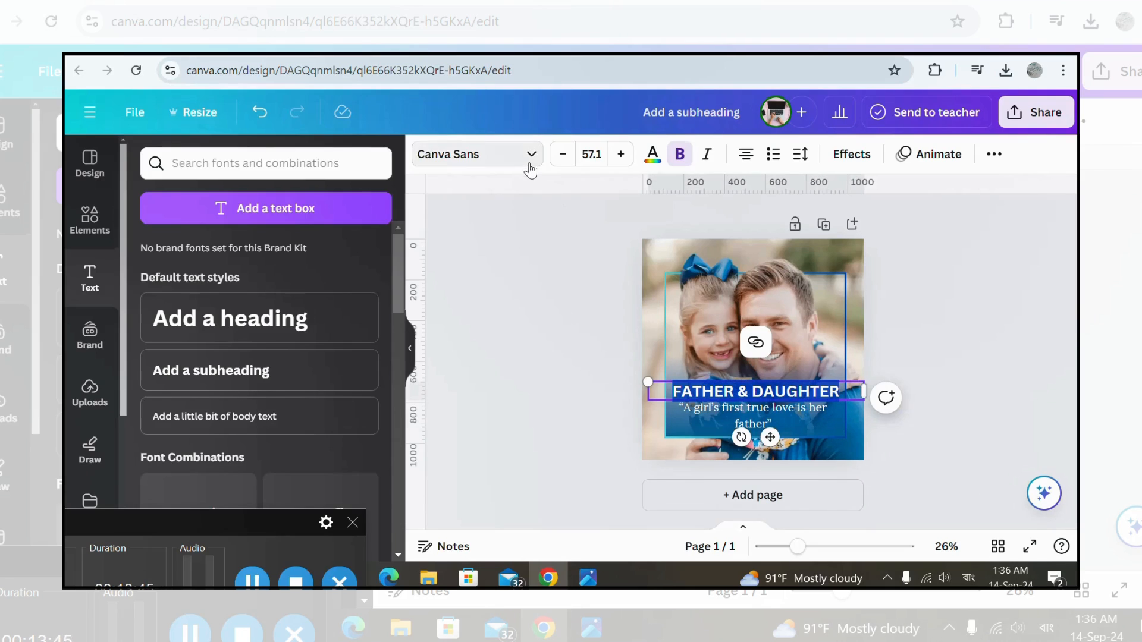
Step: Try Lora as the font of the “FATHER & DAUGHTER” heading and look through further fonts
left_click(529, 163)
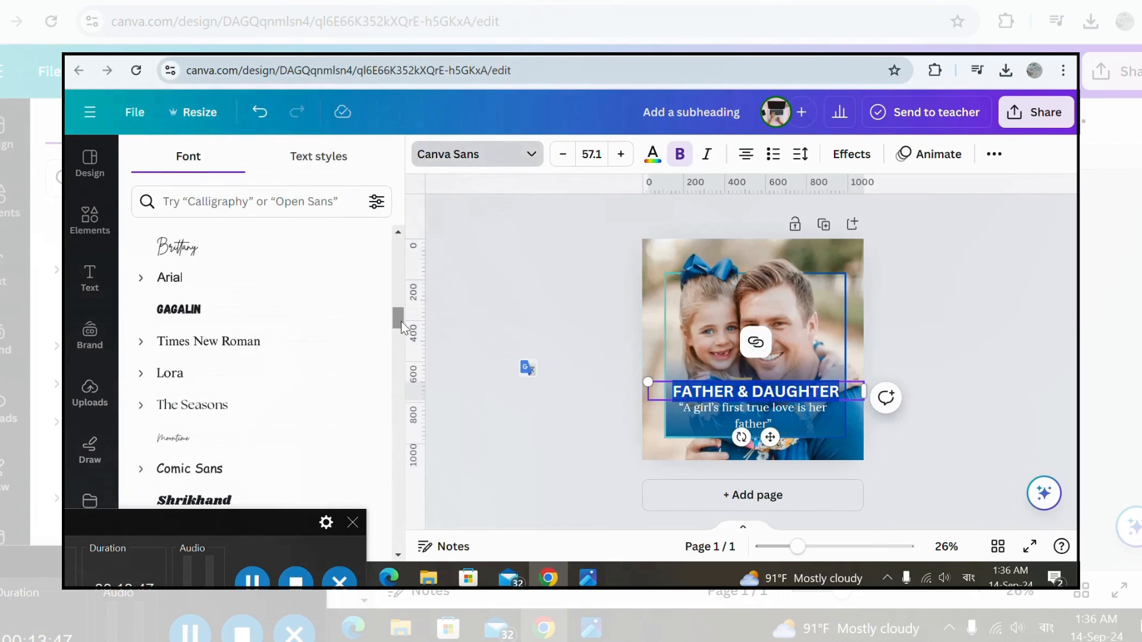
left_click_drag(400, 325, 406, 207)
left_click(213, 348)
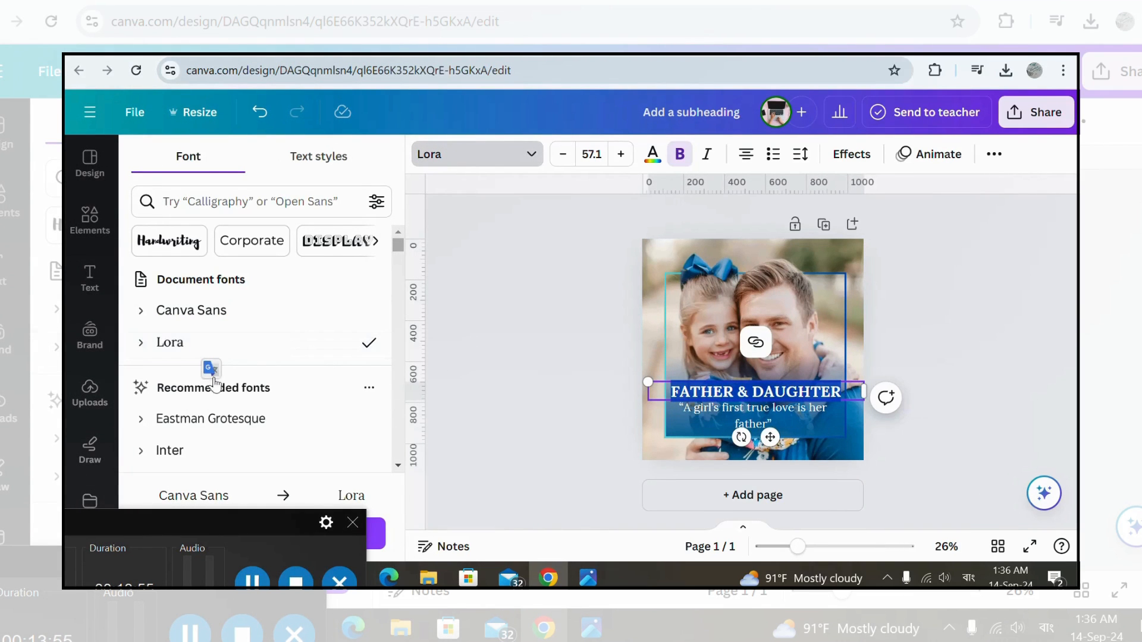
scroll(212, 369, "down", 5)
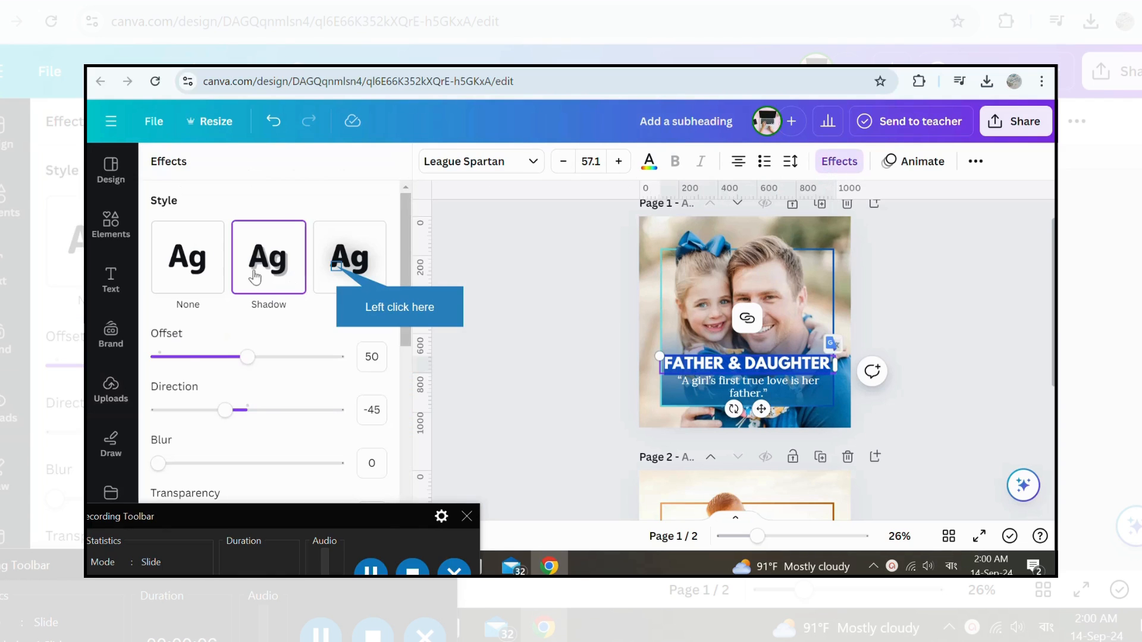
Step: Set the colour of the “FATHER & DAUGHTER” heading's shadow to black
scroll(268, 309, "down", 3)
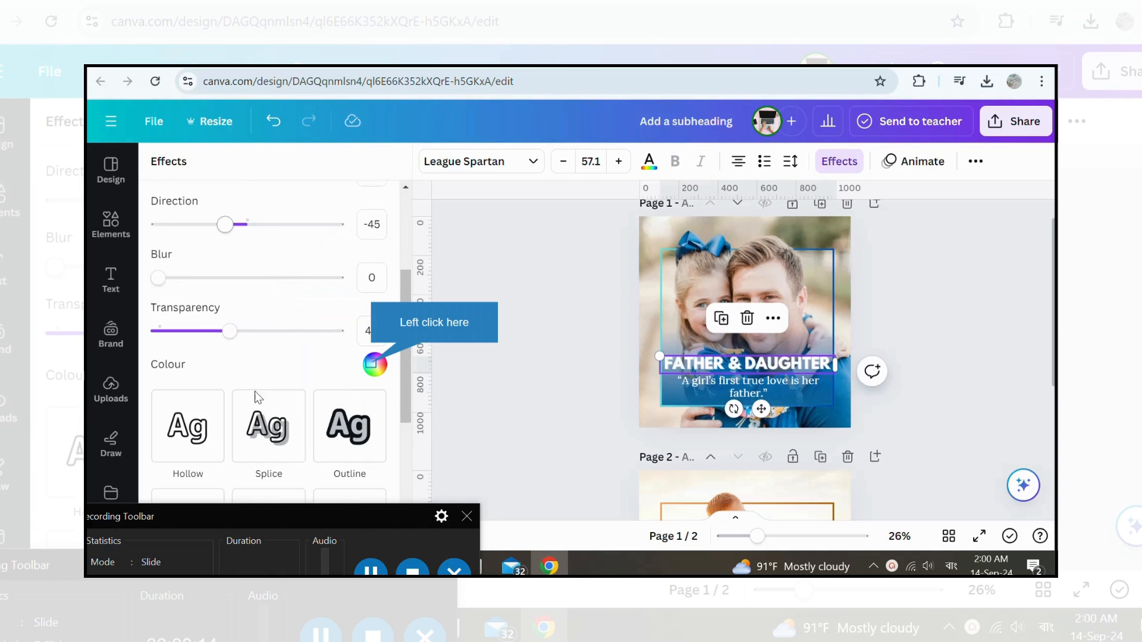
left_click(373, 365)
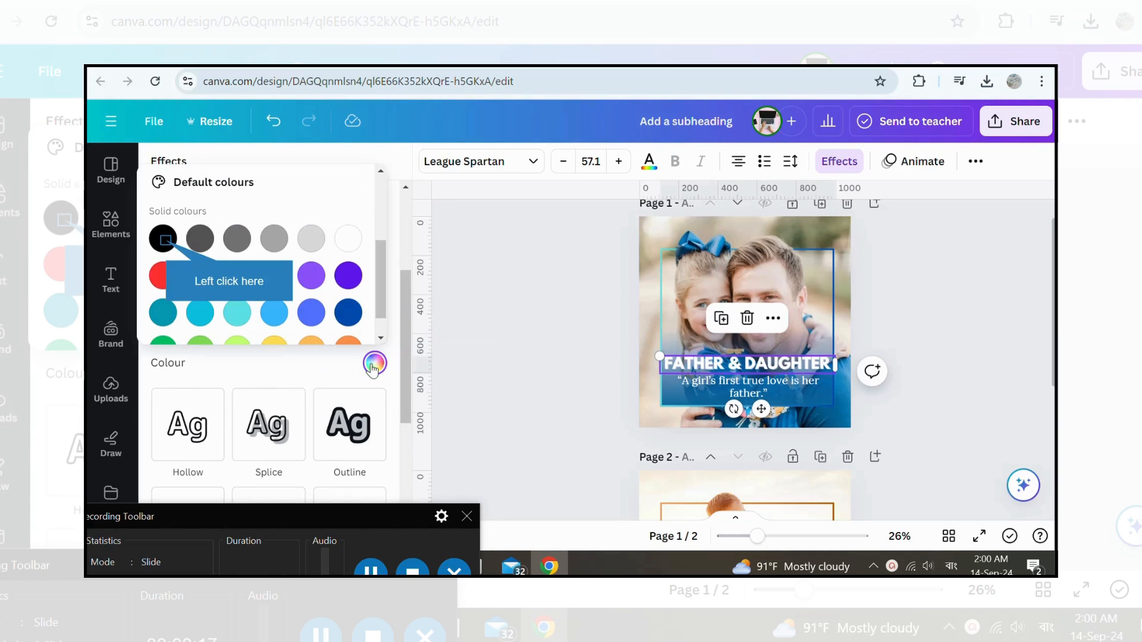
left_click(163, 239)
Step: Set the heading shadow's offset to 100, transparency to 76 and blur to about 69
left_click_drag(406, 288, 409, 250)
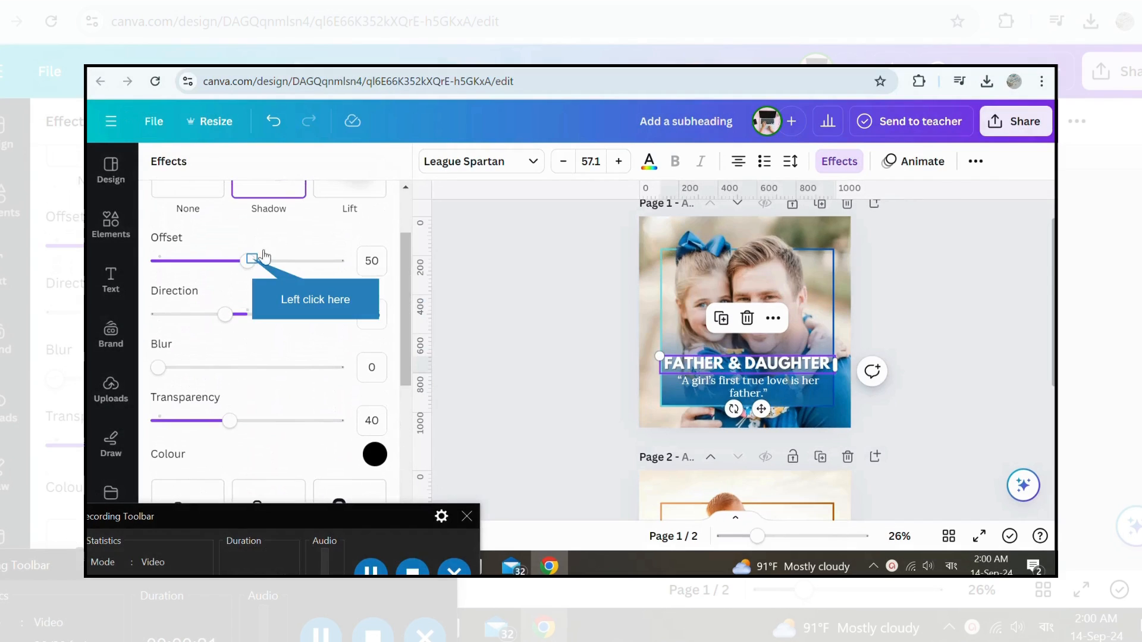
left_click_drag(251, 260, 354, 265)
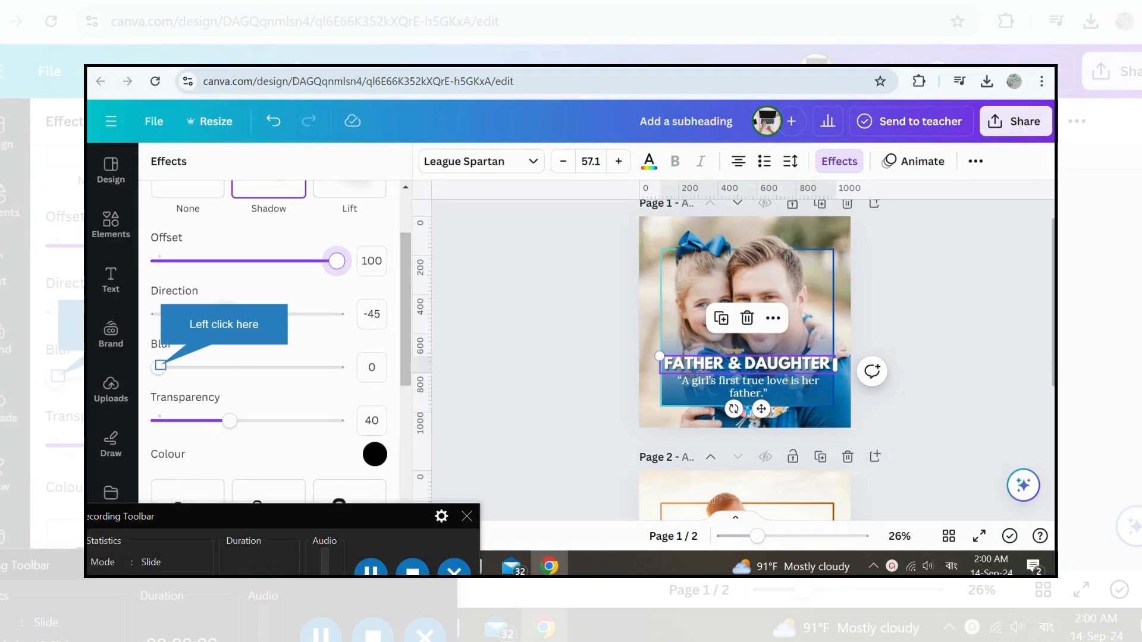
left_click_drag(179, 364, 211, 387)
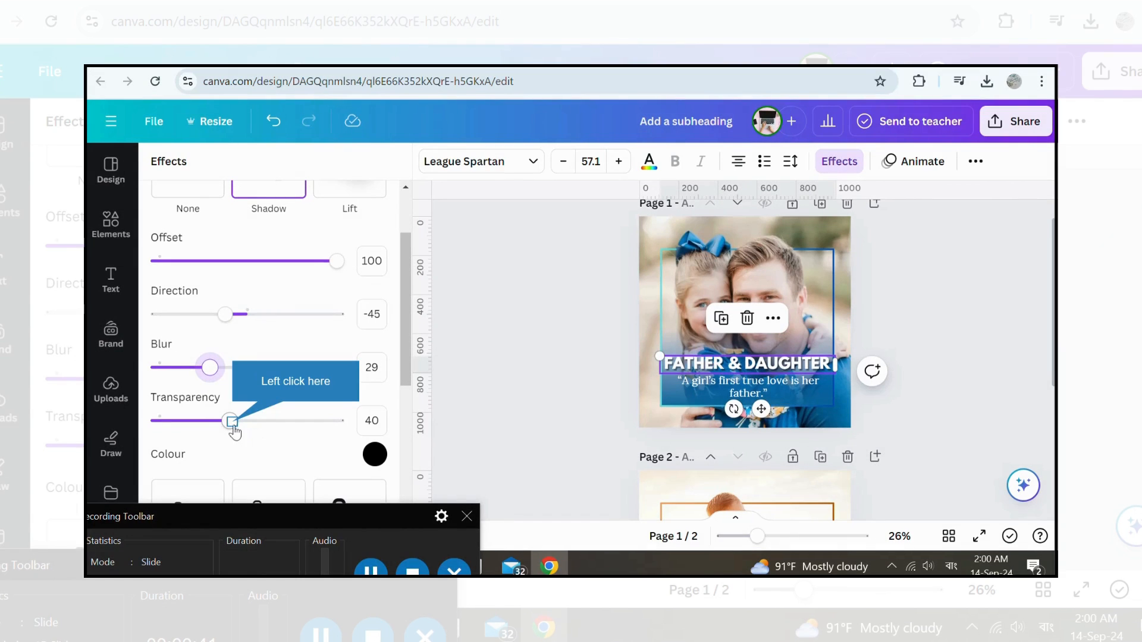
left_click_drag(234, 433, 296, 423)
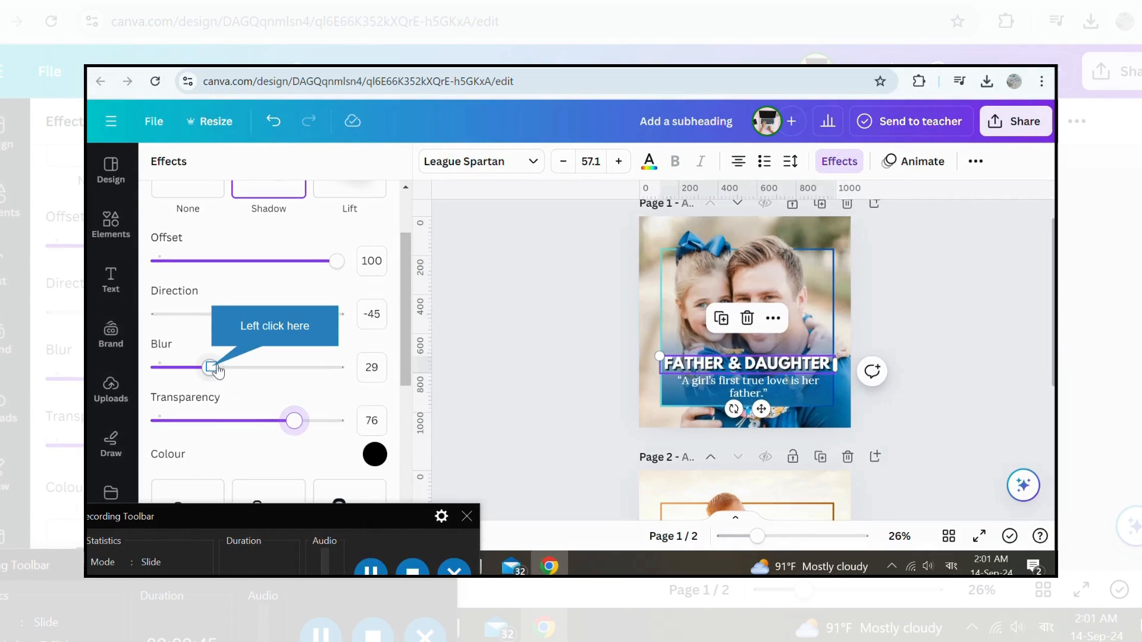
left_click_drag(216, 369, 282, 368)
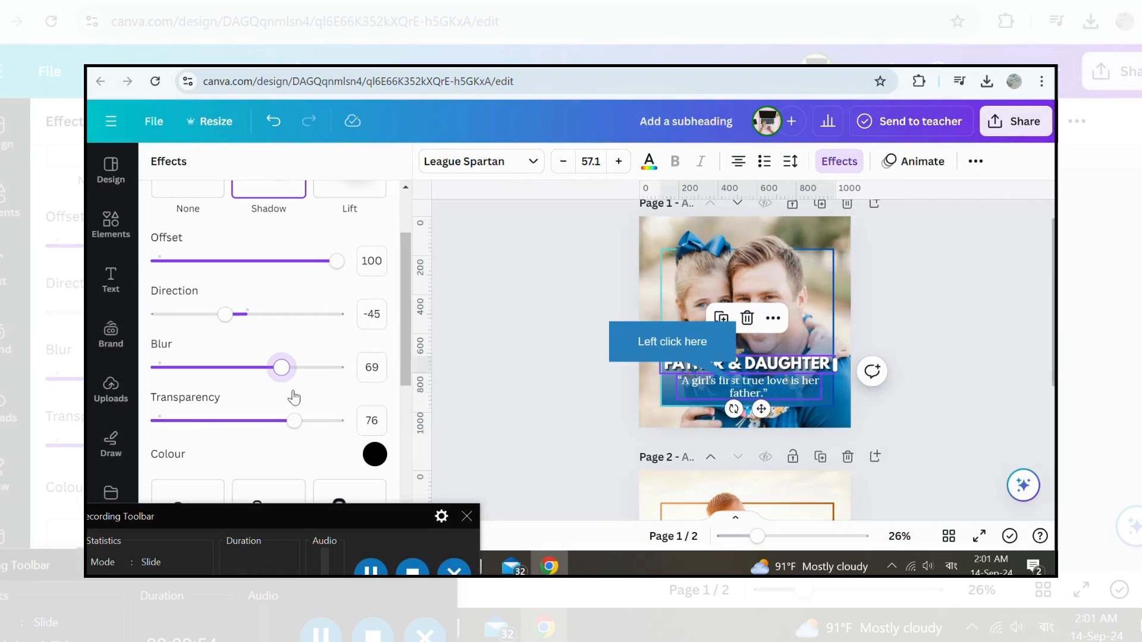
Step: Try the Echo and Outline text effects on the whole quote below the heading
left_click(736, 390)
key("ctrl+a")
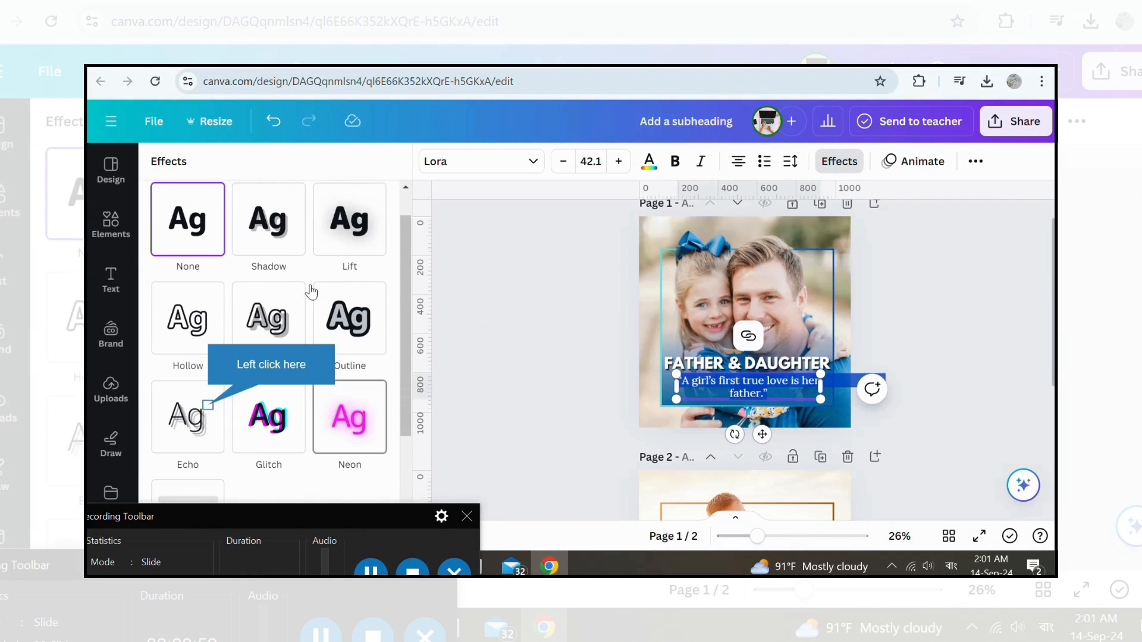
left_click(209, 410)
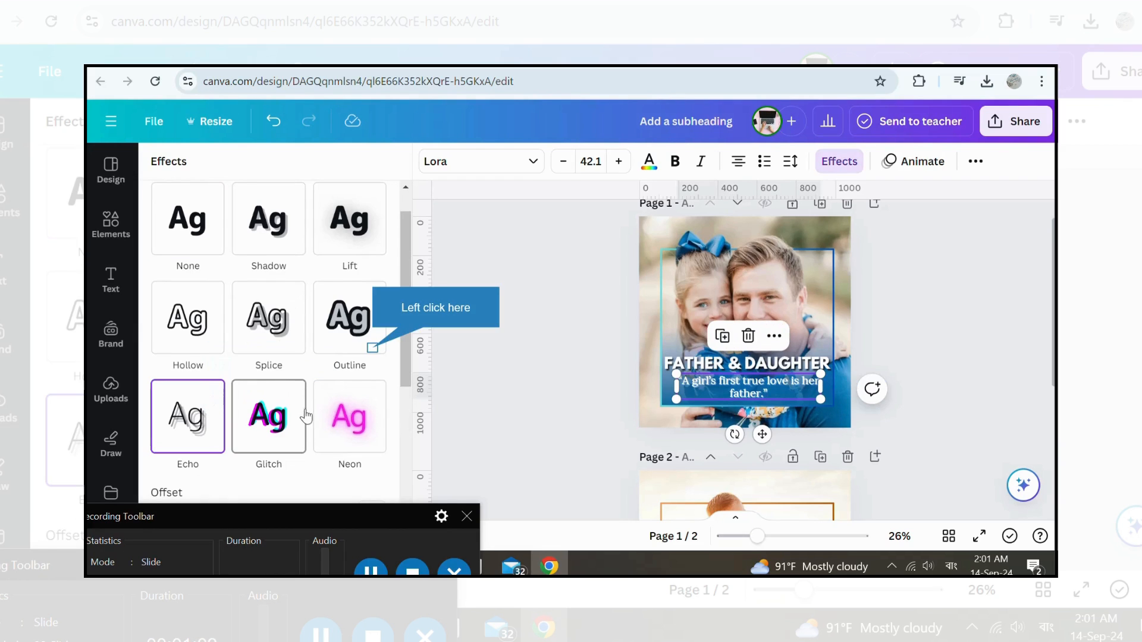
left_click(373, 351)
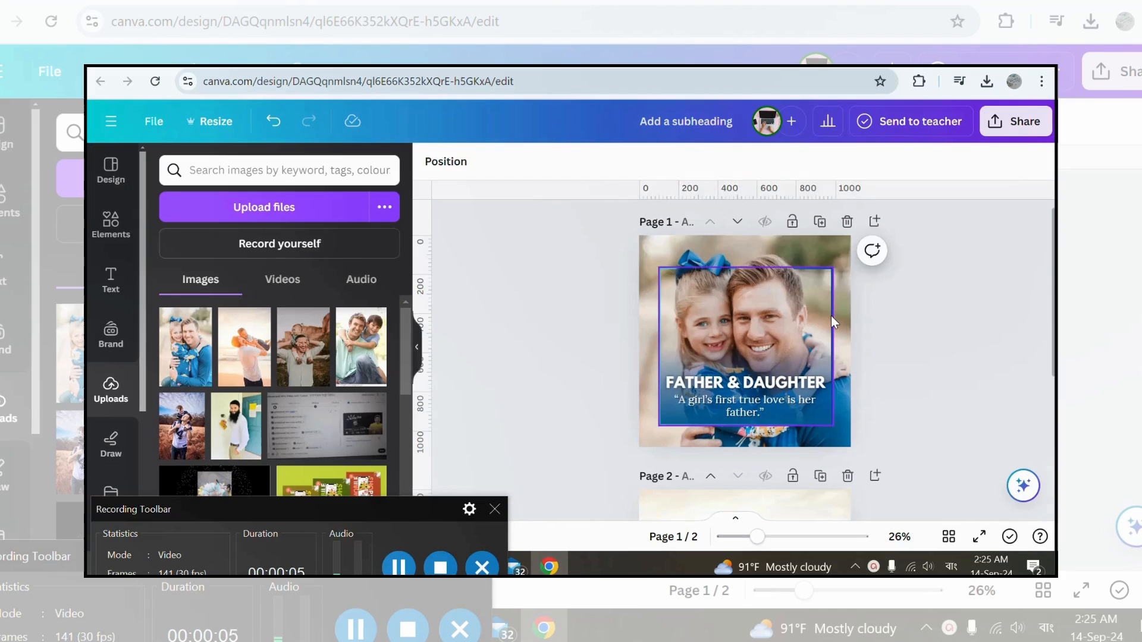
Step: Round the corners of the gradient frame to about 72
left_click(558, 161)
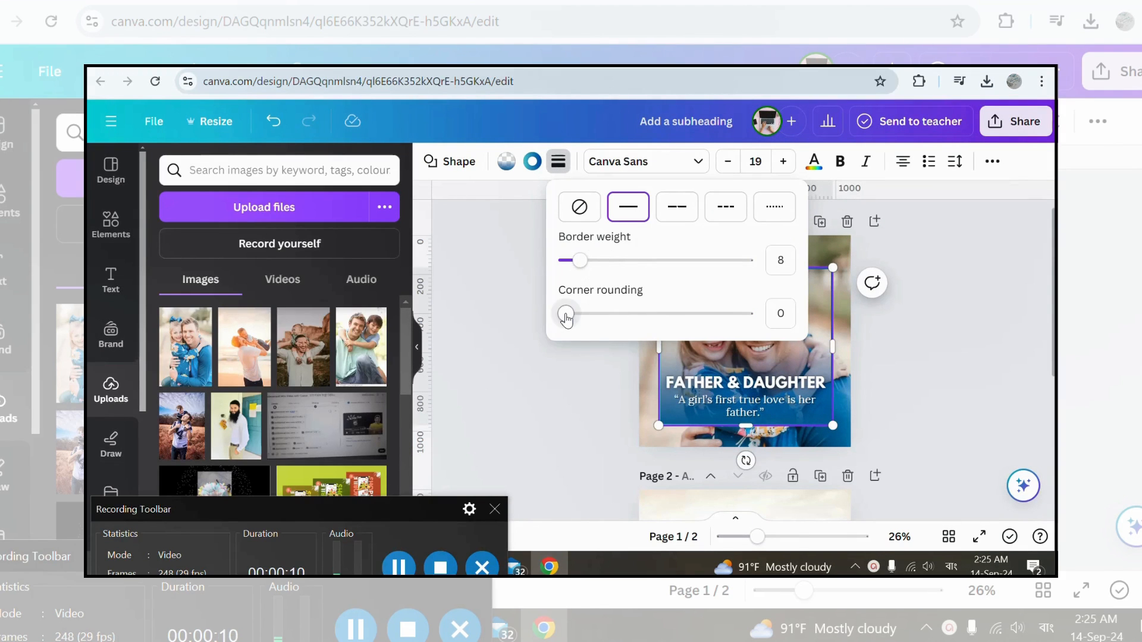
left_click_drag(566, 313, 698, 320)
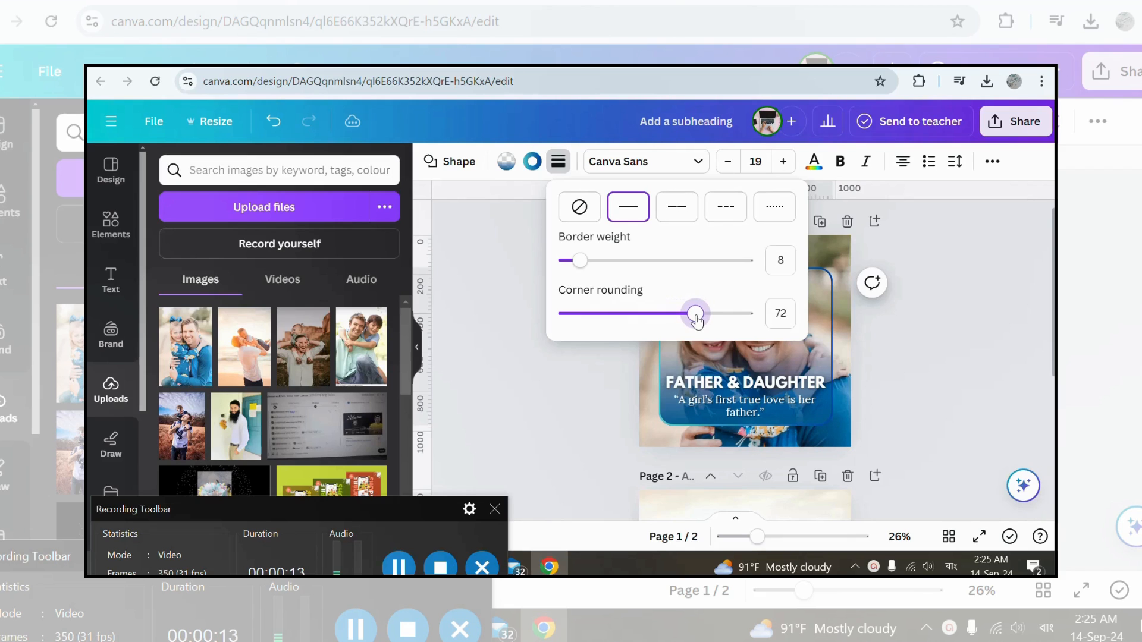
left_click(941, 311)
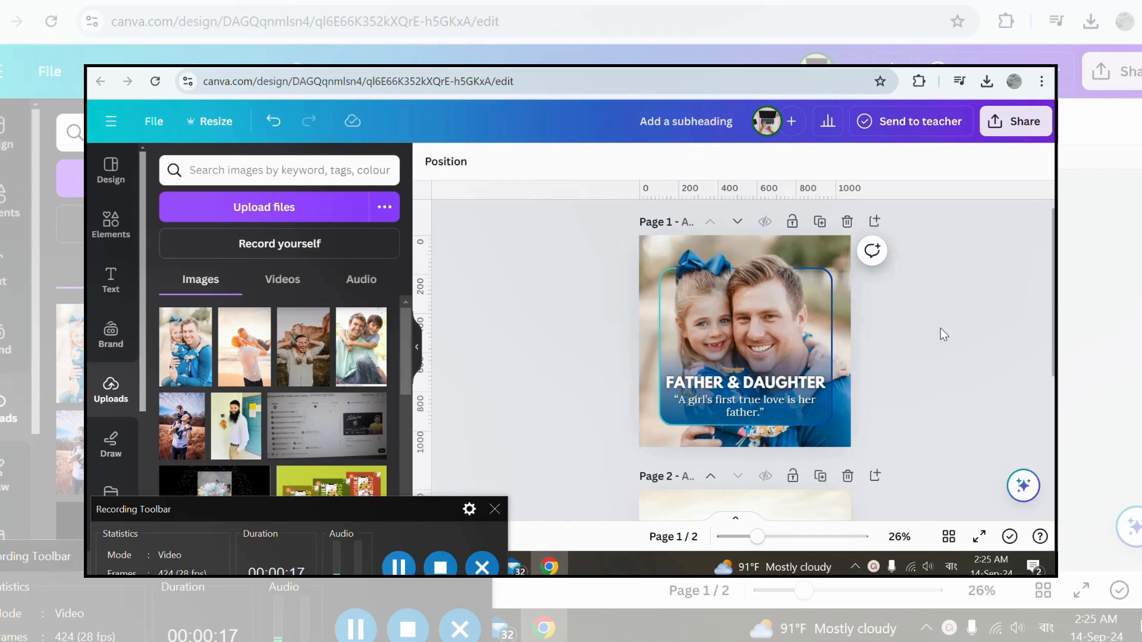
Step: Nudge the “FATHER & DAUGHTER” heading slightly to the left to centre it above the quote
left_click(772, 407)
left_click(767, 386)
left_click_drag(768, 387, 766, 381)
left_click(924, 354)
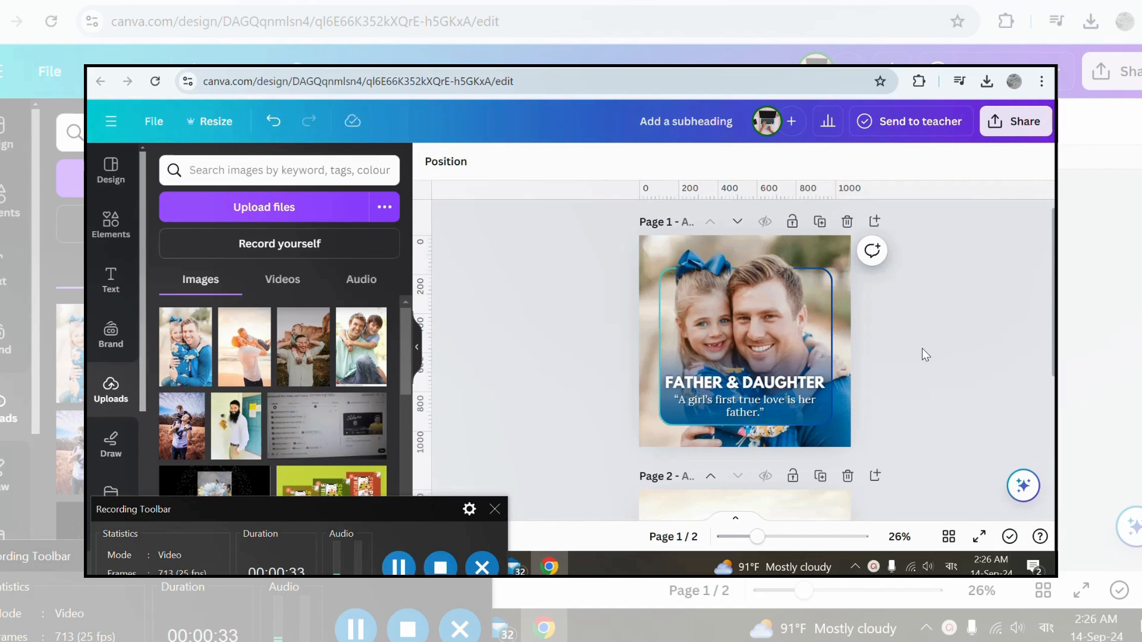